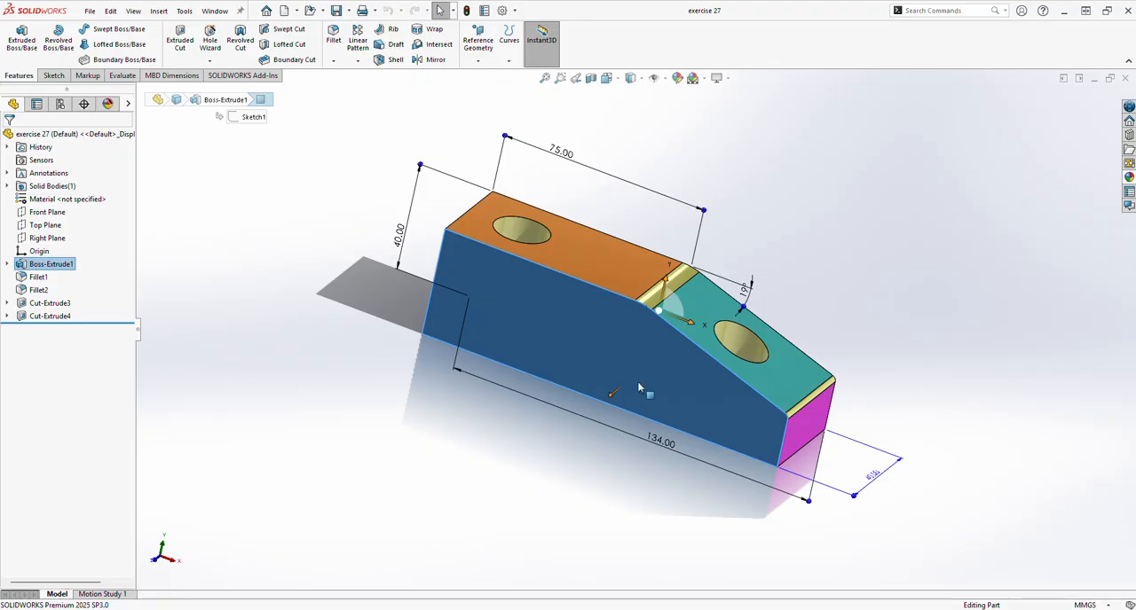
Step: Examine the finished exercise 27 block from several angles and close its document
{"action": "middle_click_drag", "start_coordinate": [621, 395], "coordinate": [671, 372]}
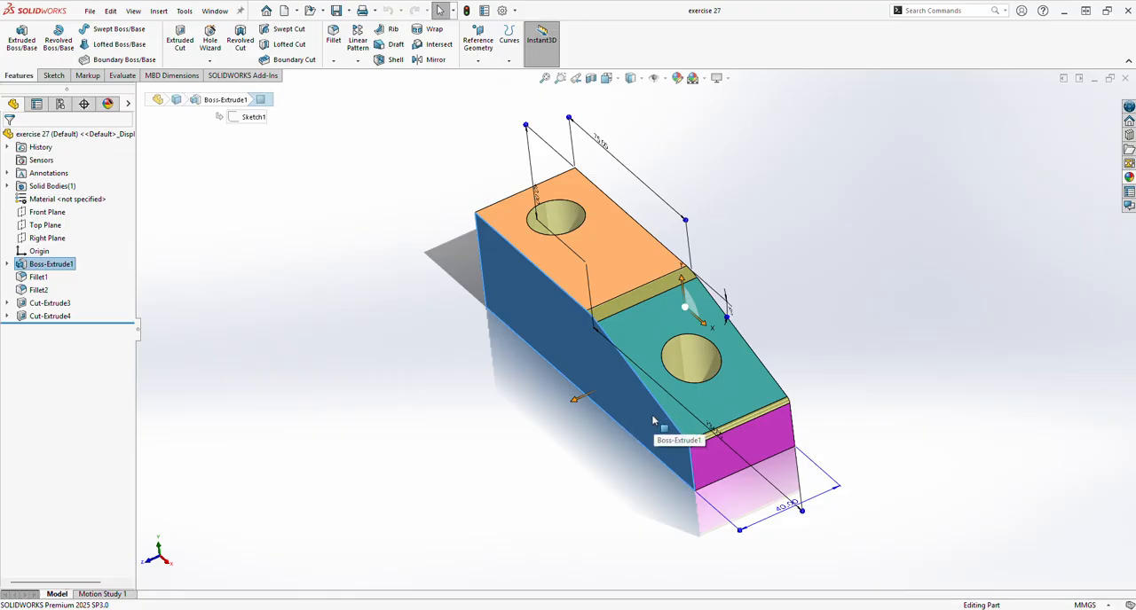
{"action": "middle_click_drag", "start_coordinate": [669, 435], "coordinate": [659, 408]}
{"action": "middle_click_drag", "start_coordinate": [789, 445], "coordinate": [710, 432]}
{"action": "left_click", "coordinate": [1126, 80]}
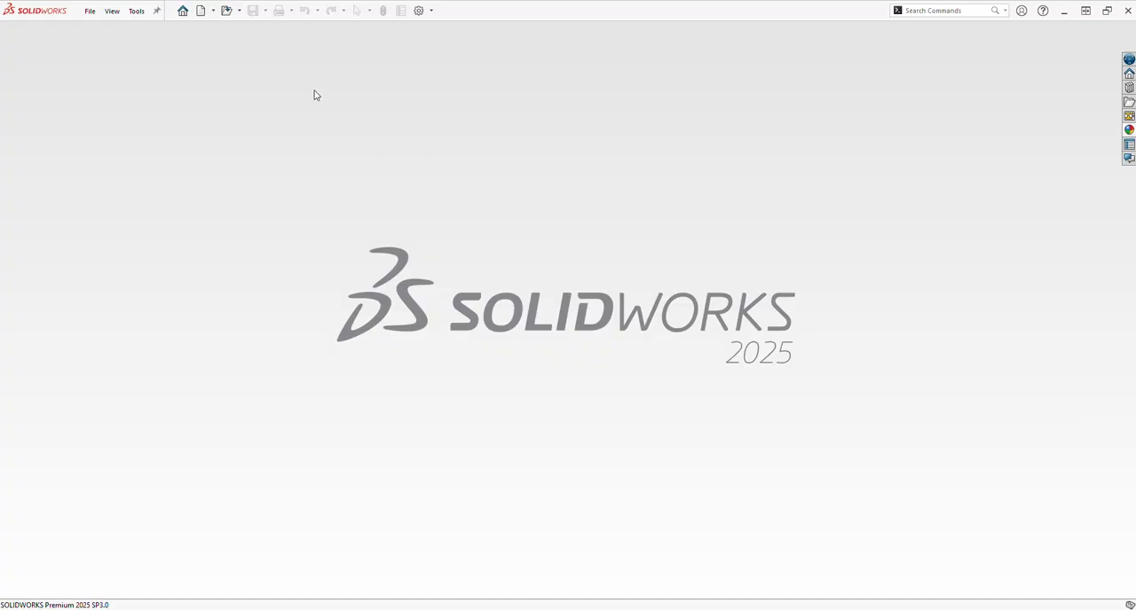
Step: Create a new part document and start a line sketch on the Front Plane
{"action": "left_click", "coordinate": [201, 10]}
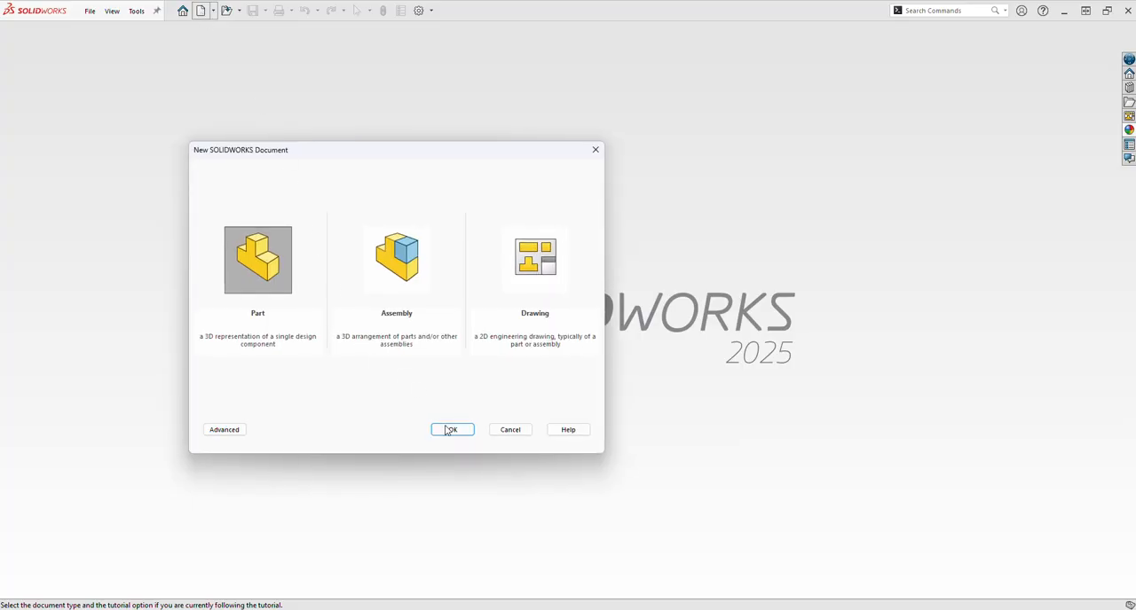
{"action": "left_click", "coordinate": [446, 430]}
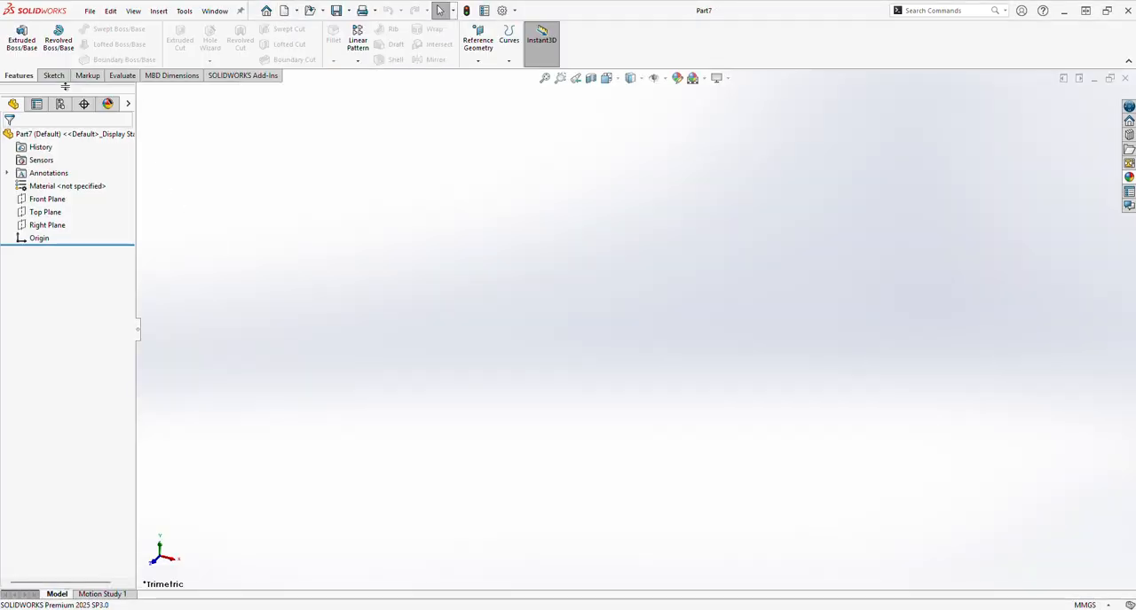
{"action": "left_click", "coordinate": [54, 76]}
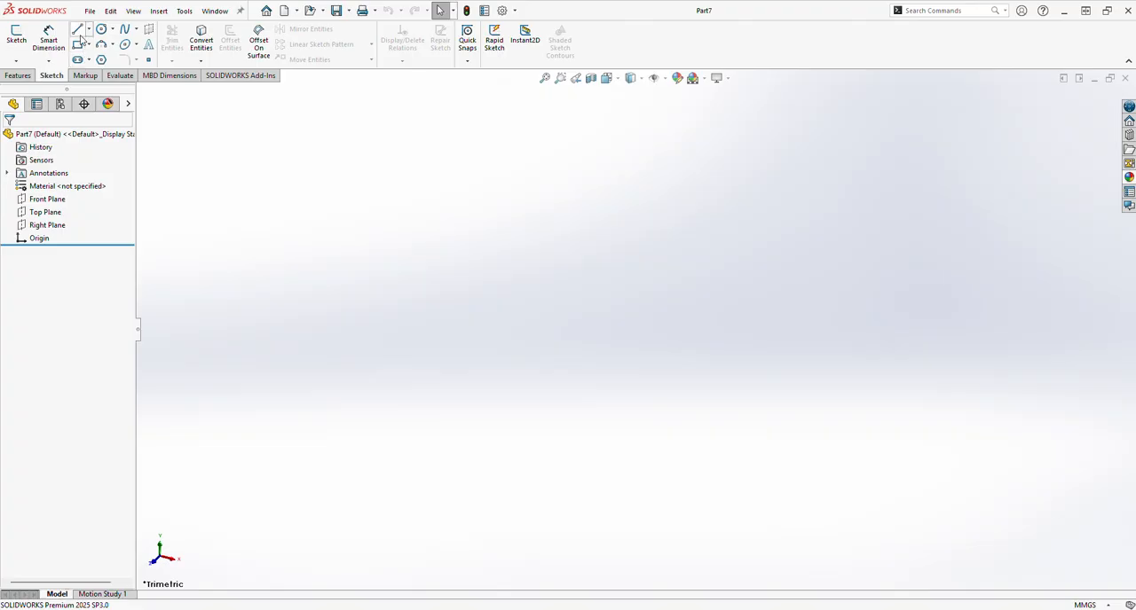
{"action": "left_click", "coordinate": [79, 31]}
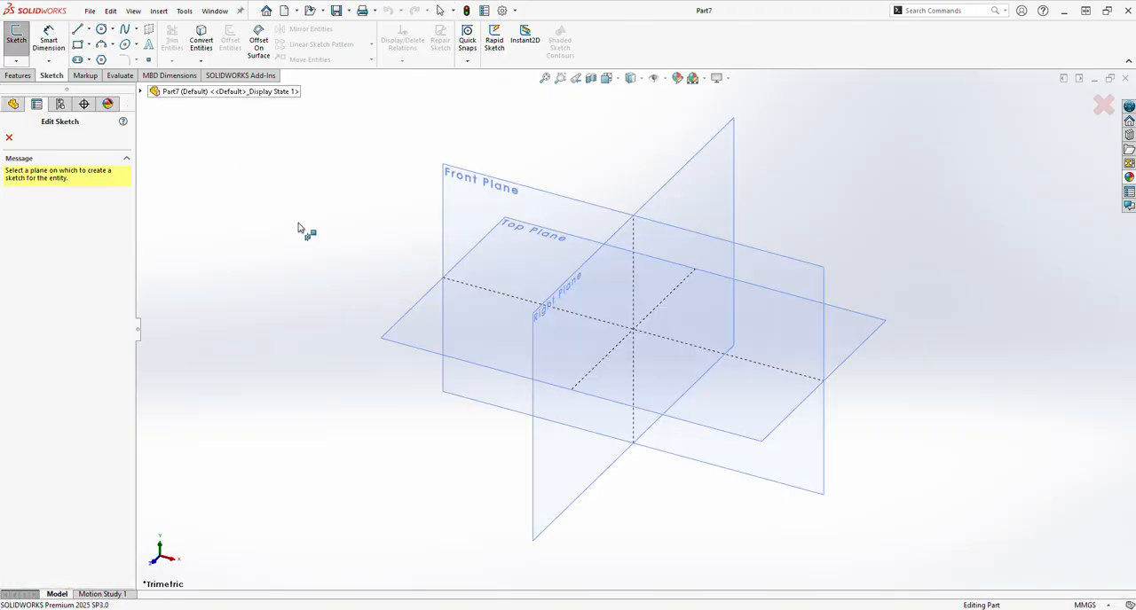
{"action": "left_click", "coordinate": [451, 244]}
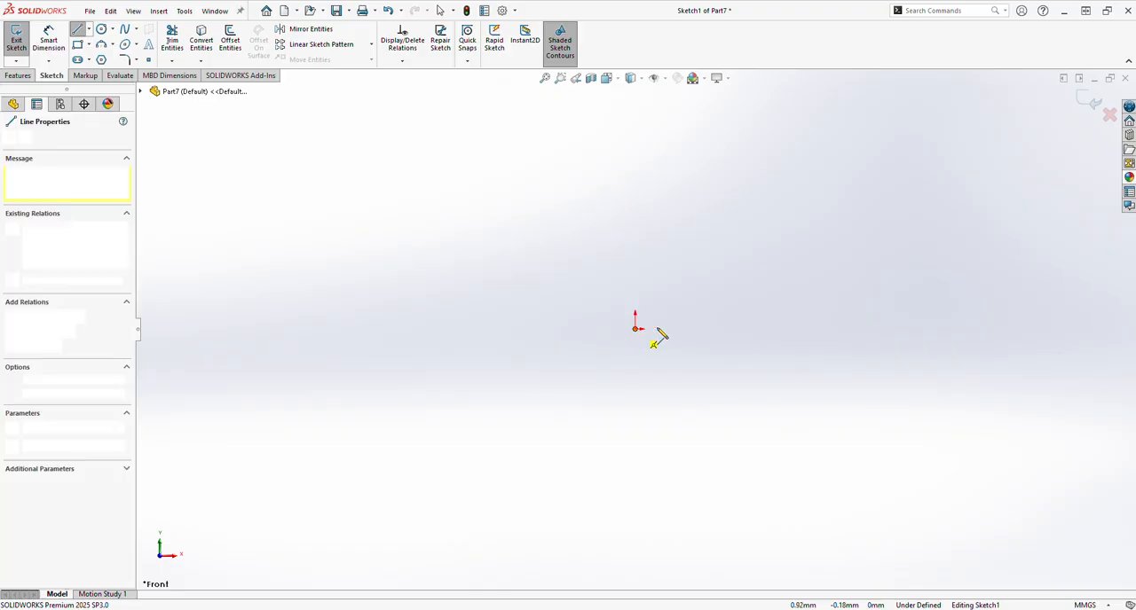
Step: Sketch a closed five-sided profile from the origin, about 85 mm long and 22 mm high, with a slope descending to a shorter right edge
{"action": "left_click", "coordinate": [637, 329]}
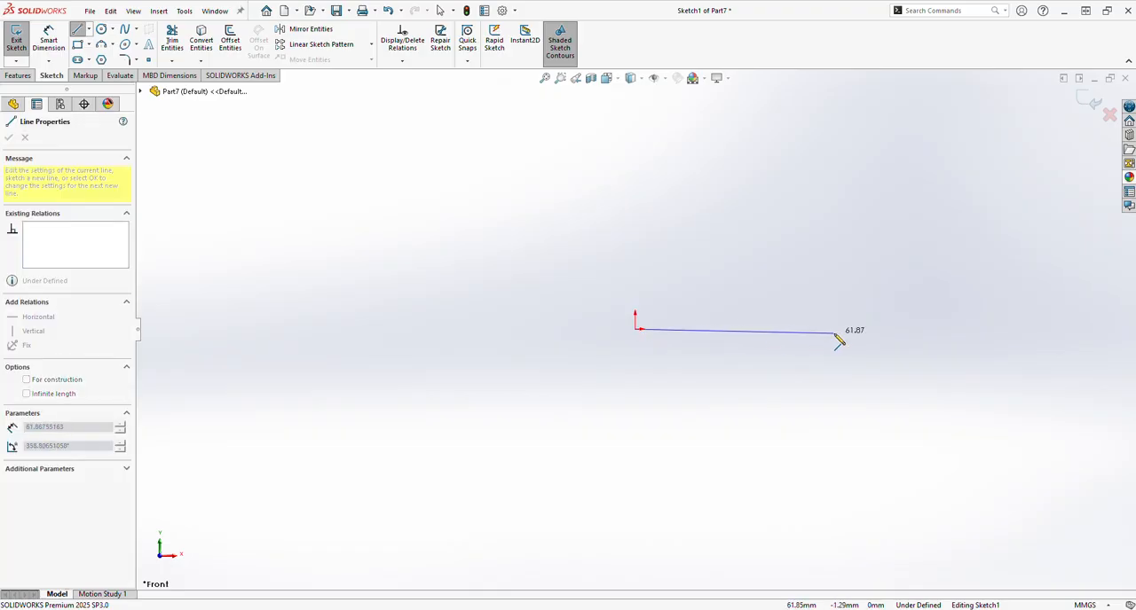
{"action": "left_click", "coordinate": [907, 329]}
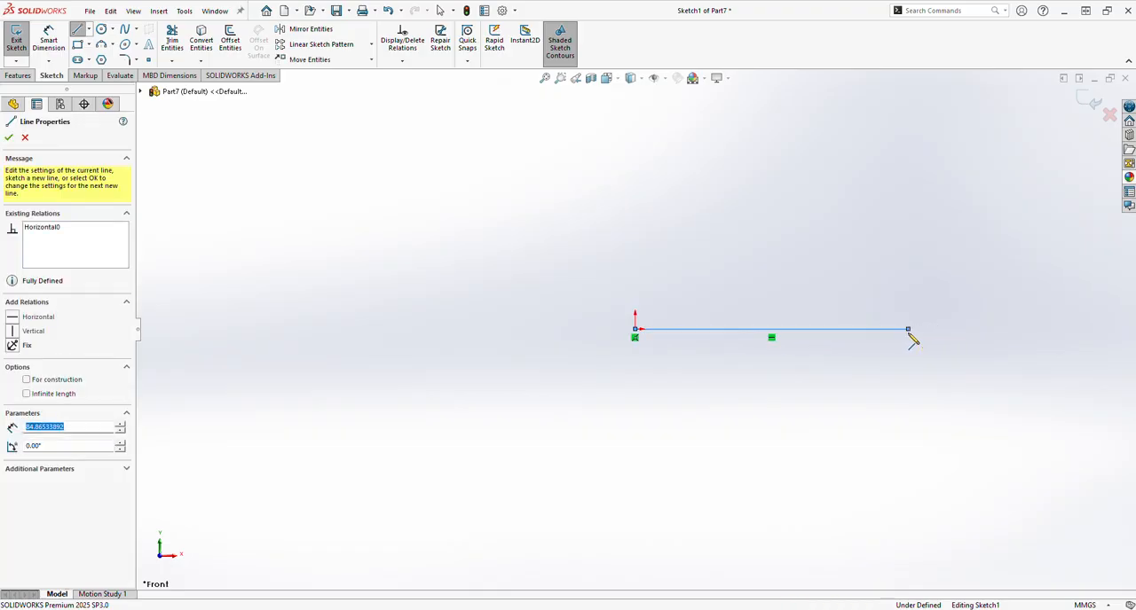
{"action": "left_click", "coordinate": [908, 292]}
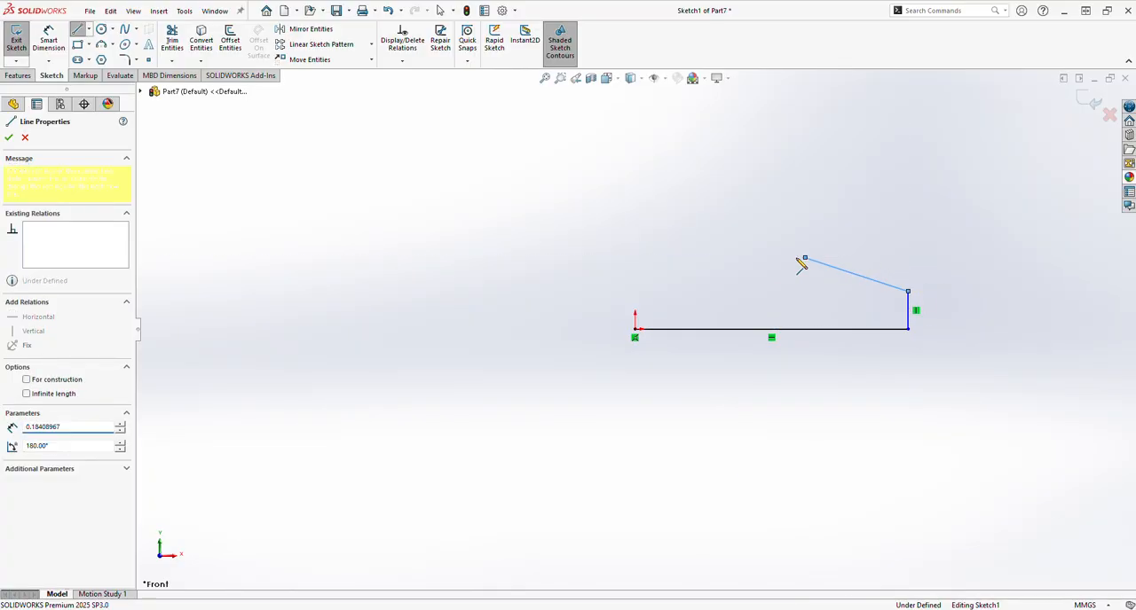
{"action": "left_click", "coordinate": [805, 257]}
{"action": "left_click", "coordinate": [636, 259]}
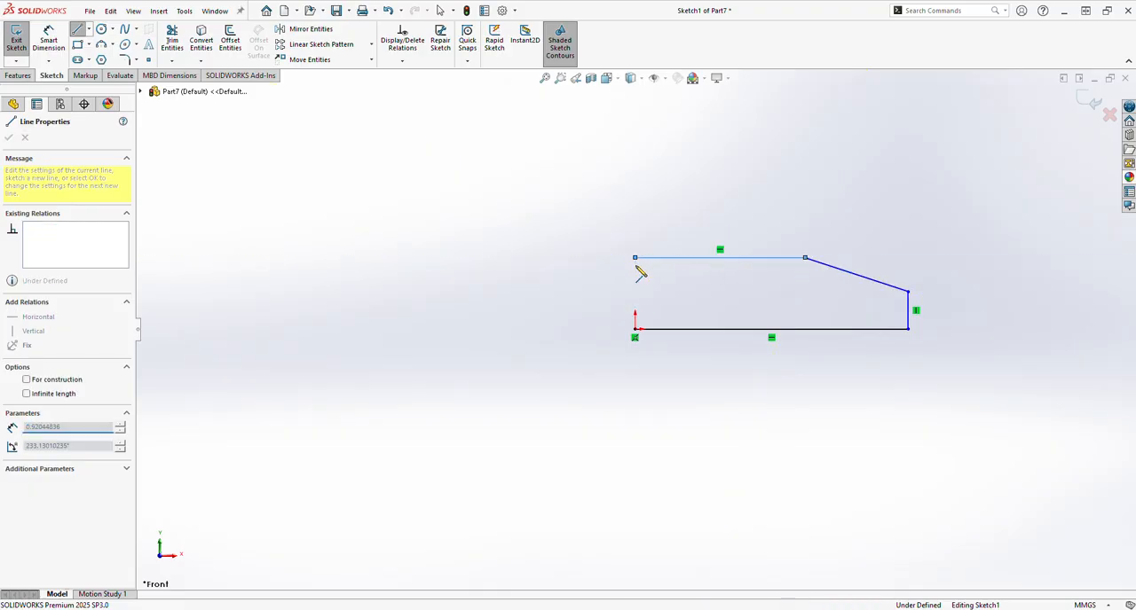
{"action": "left_click", "coordinate": [634, 329]}
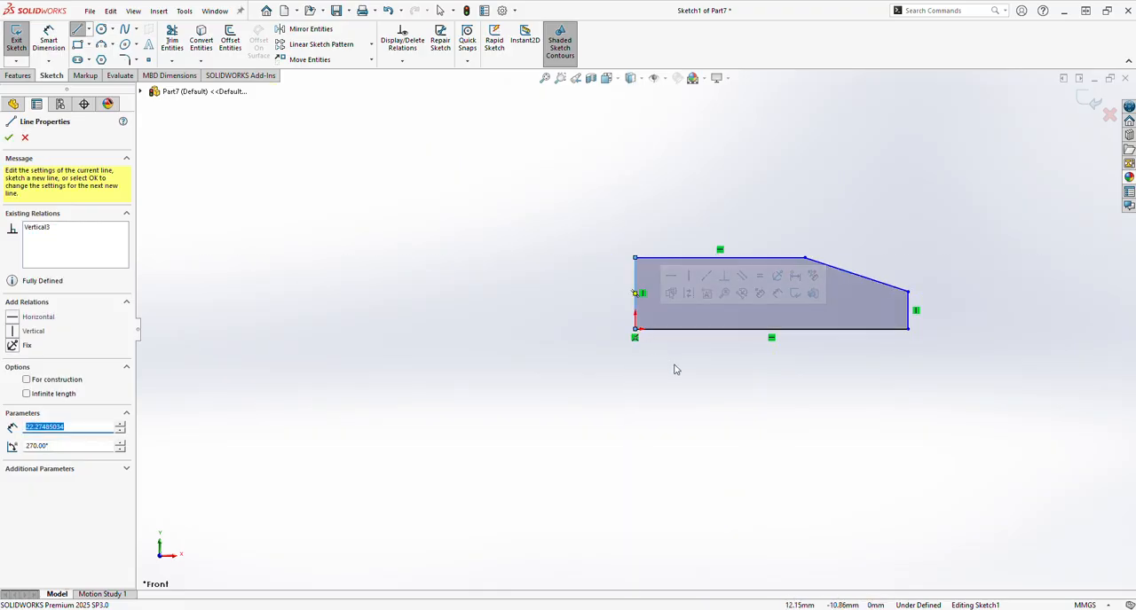
{"action": "left_click", "coordinate": [8, 139]}
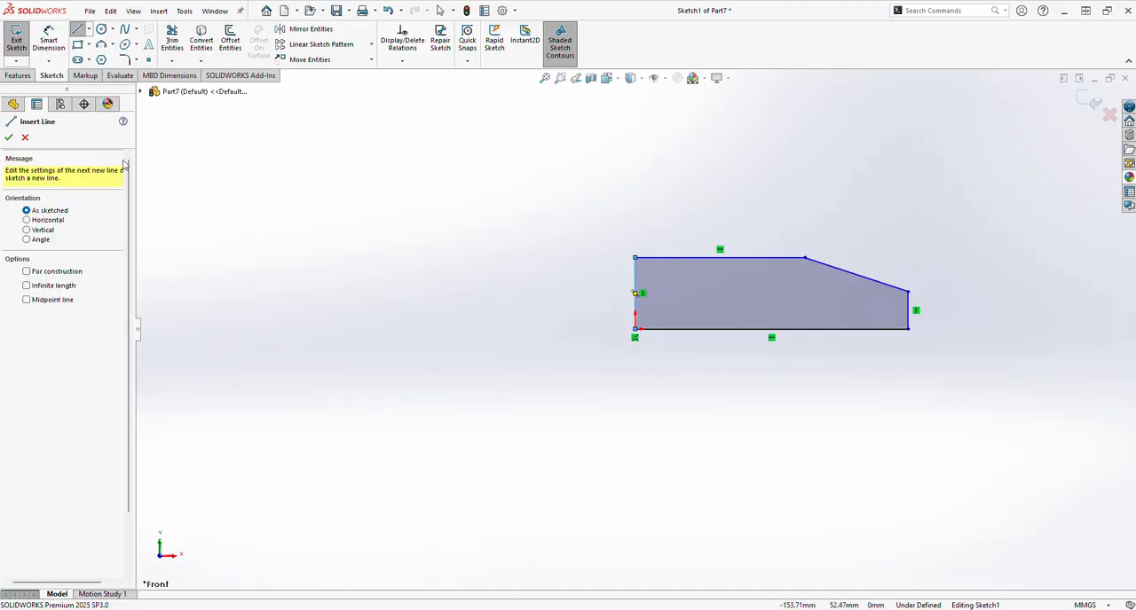
{"action": "left_click", "coordinate": [8, 139]}
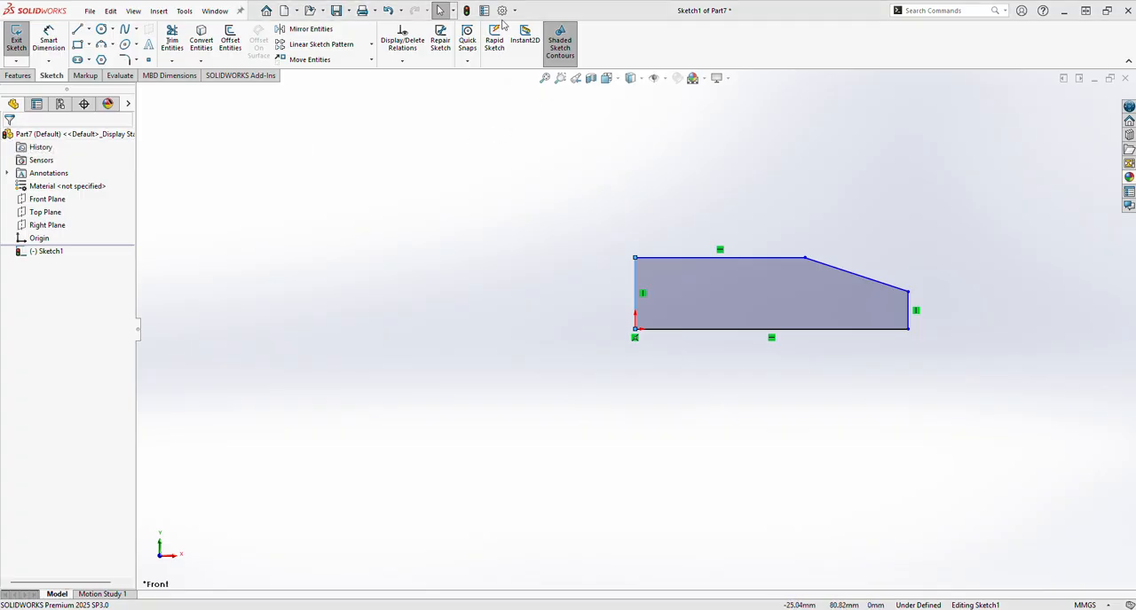
Step: Dimension the profile's bottom edge to 134 mm
{"action": "left_click", "coordinate": [51, 43]}
{"action": "left_click", "coordinate": [701, 330]}
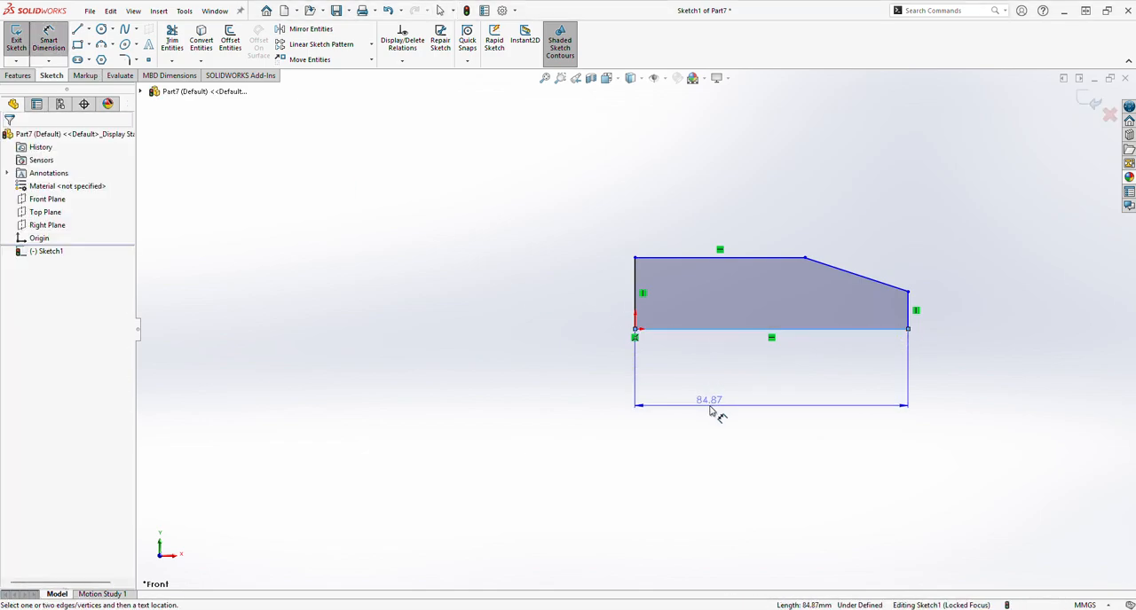
{"action": "left_click", "coordinate": [713, 408]}
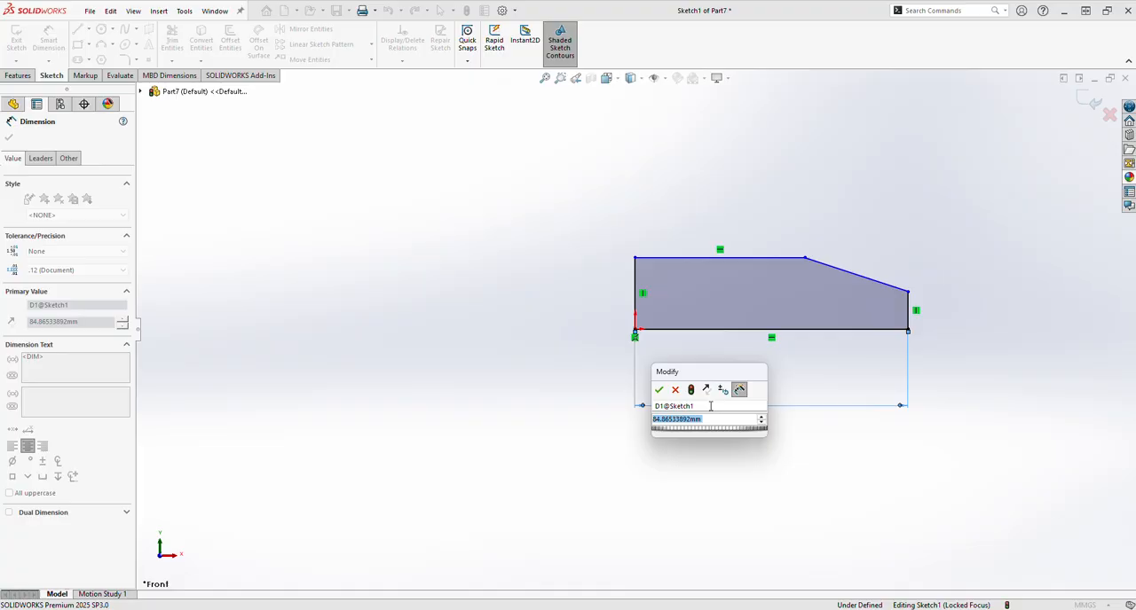
{"action": "type", "text": "134"}
{"action": "key", "text": "Return"}
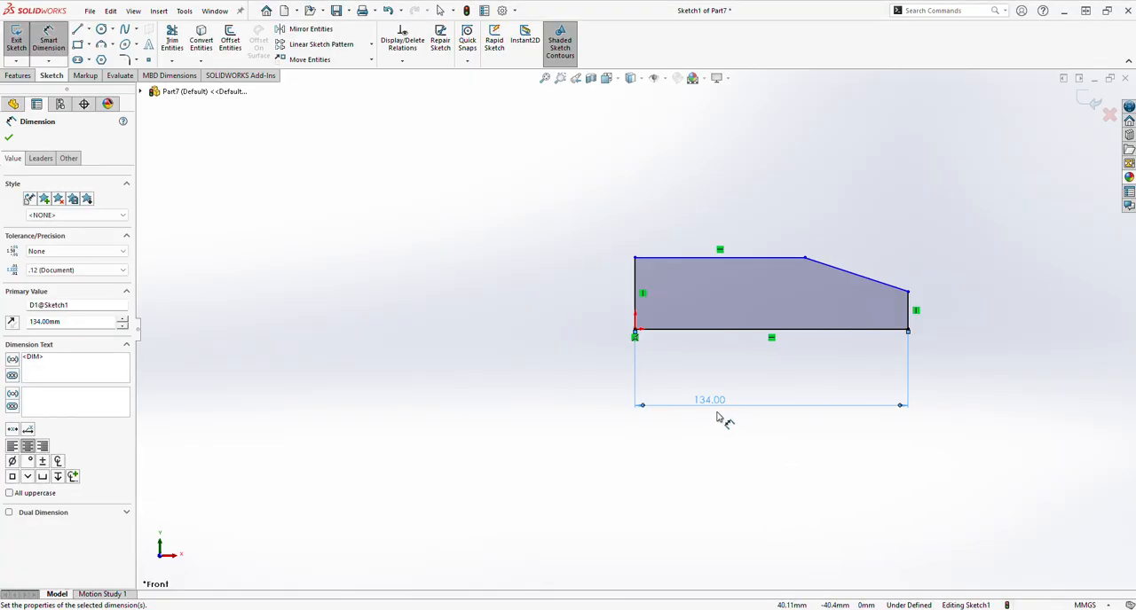
{"action": "left_click", "coordinate": [907, 315]}
{"action": "left_click", "coordinate": [927, 311]}
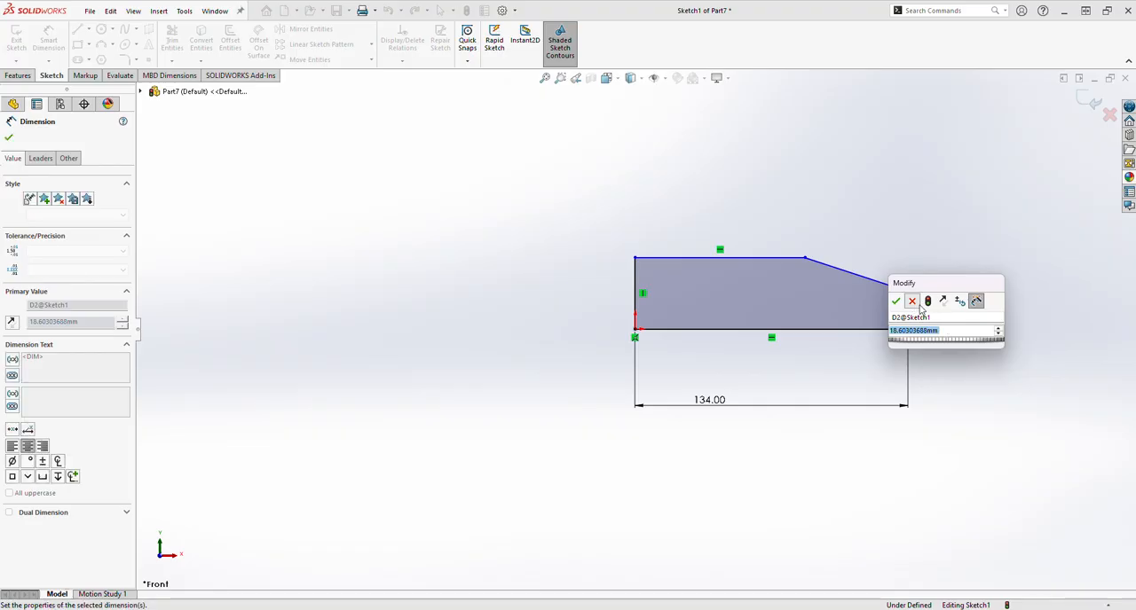
{"action": "key", "text": "Return"}
{"action": "key", "text": "Delete"}
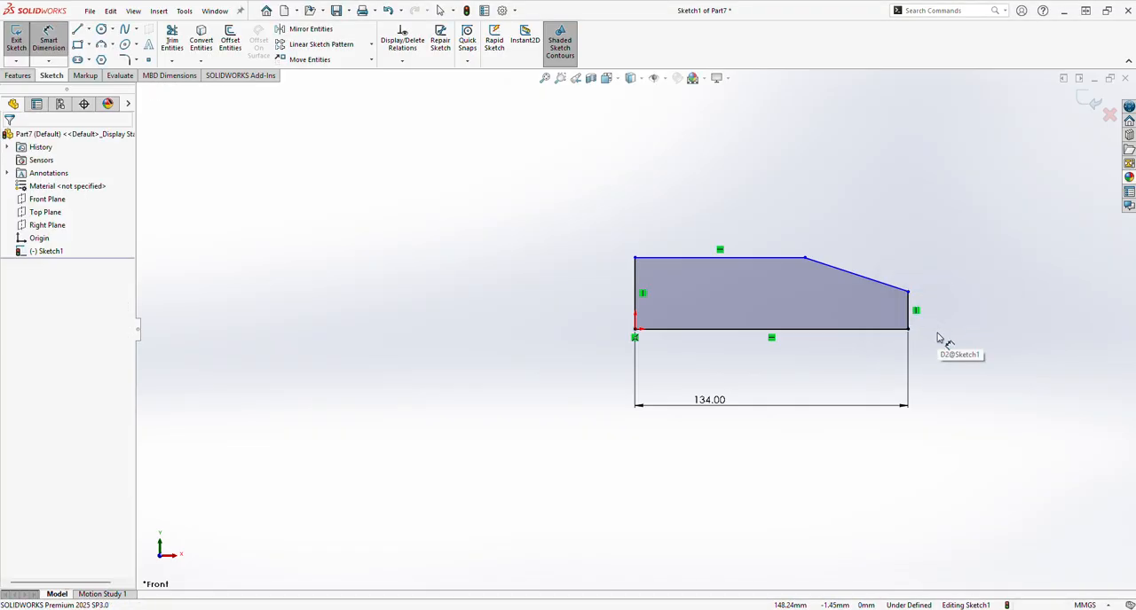
Step: Dimension the profile's left edge to 40 mm and its top edge to 75 mm
{"action": "left_click", "coordinate": [636, 295]}
{"action": "left_click", "coordinate": [570, 293]}
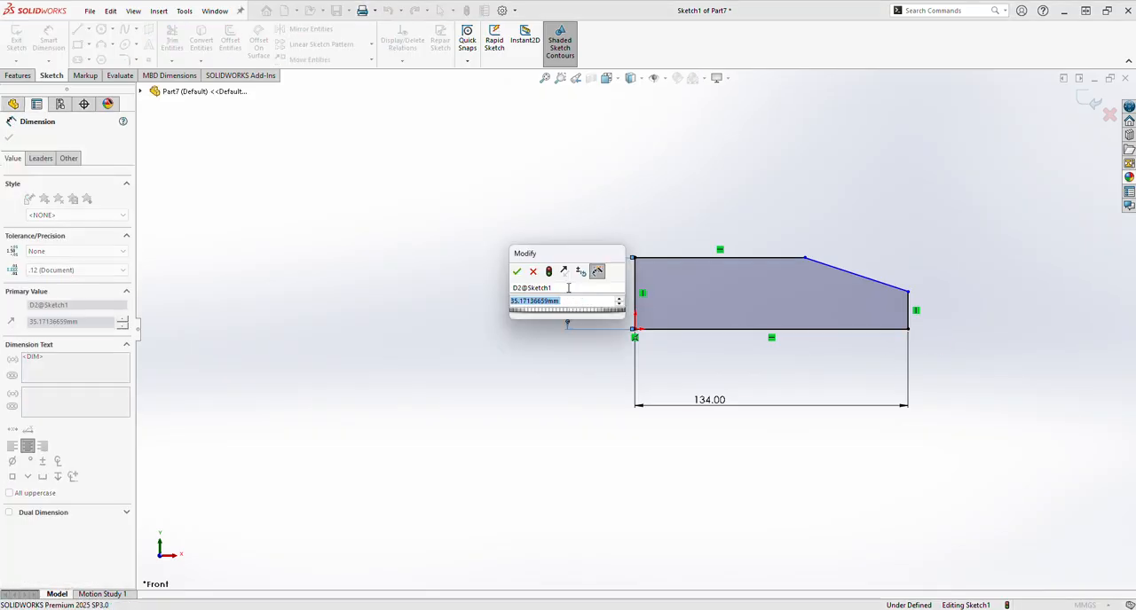
{"action": "type", "text": "40"}
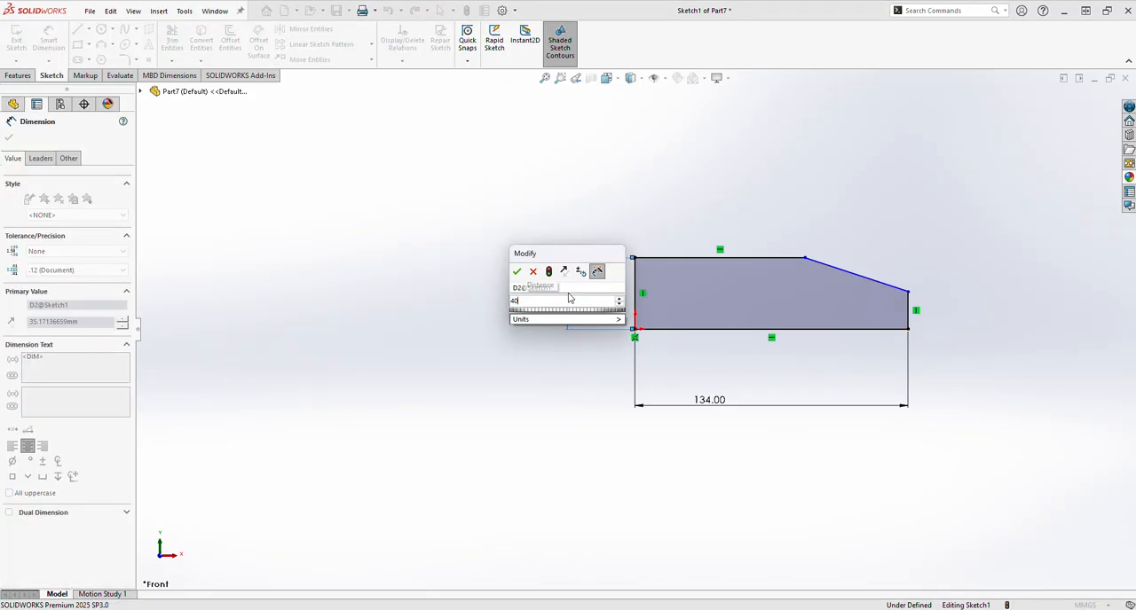
{"action": "key", "text": "Return"}
{"action": "left_click", "coordinate": [671, 253]}
{"action": "left_click", "coordinate": [672, 211]}
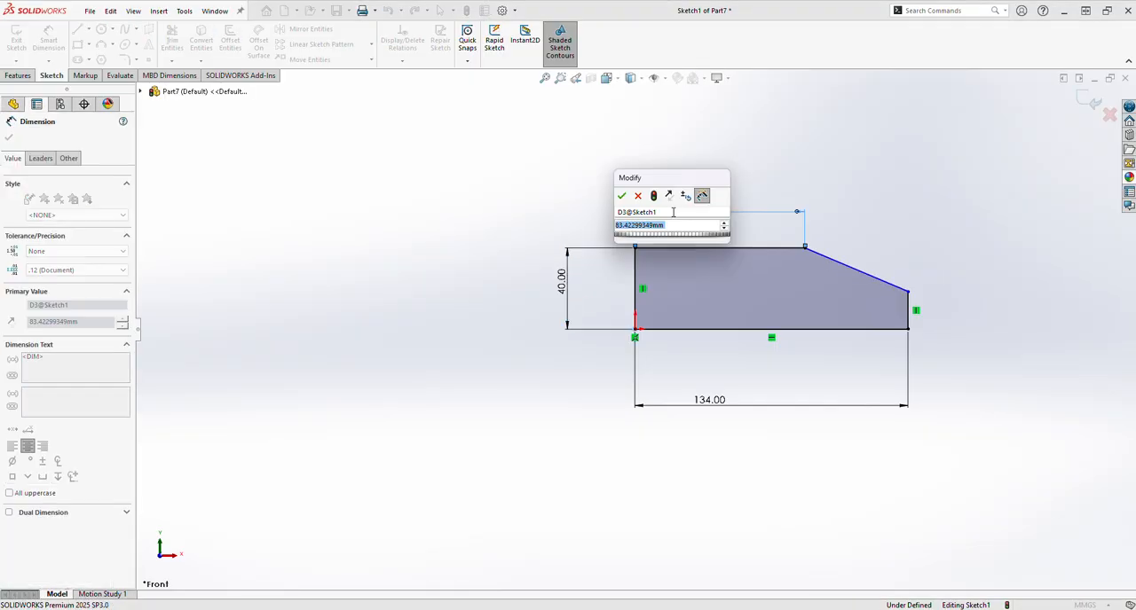
{"action": "type", "text": "75"}
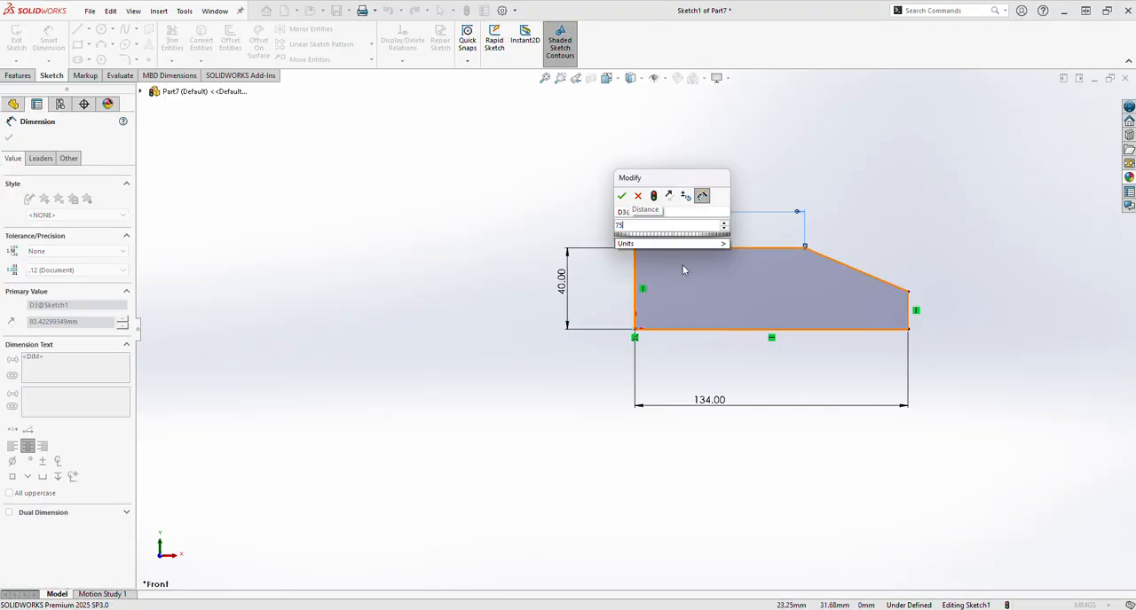
{"action": "key", "text": "Return"}
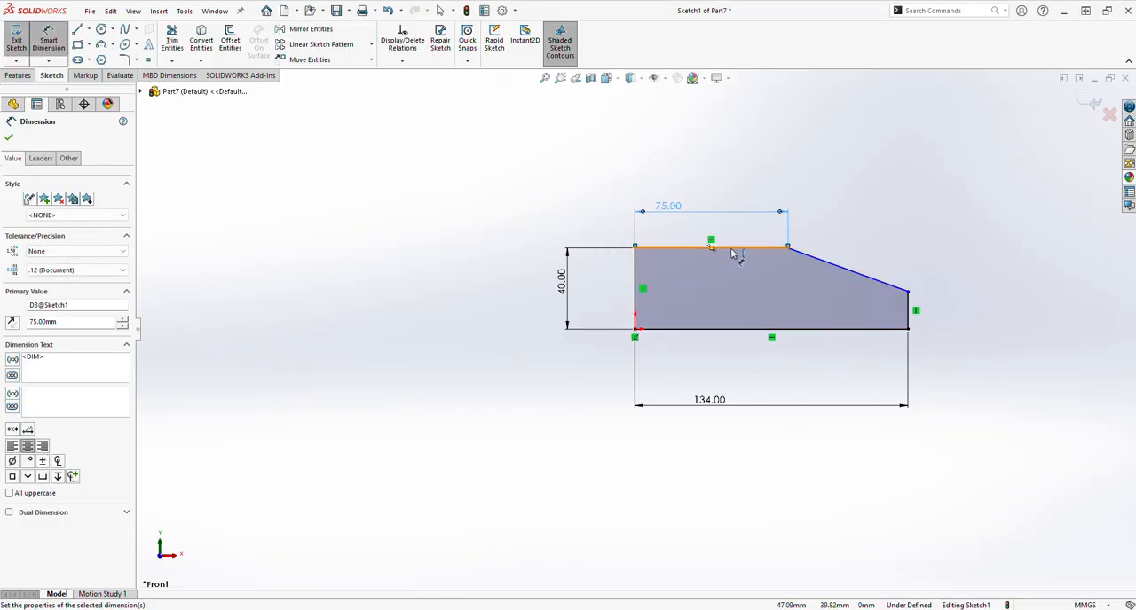
Step: Set the angle between the profile's top edge and the sloped edge to 19 degrees
{"action": "left_click", "coordinate": [733, 253]}
{"action": "left_click", "coordinate": [832, 263]}
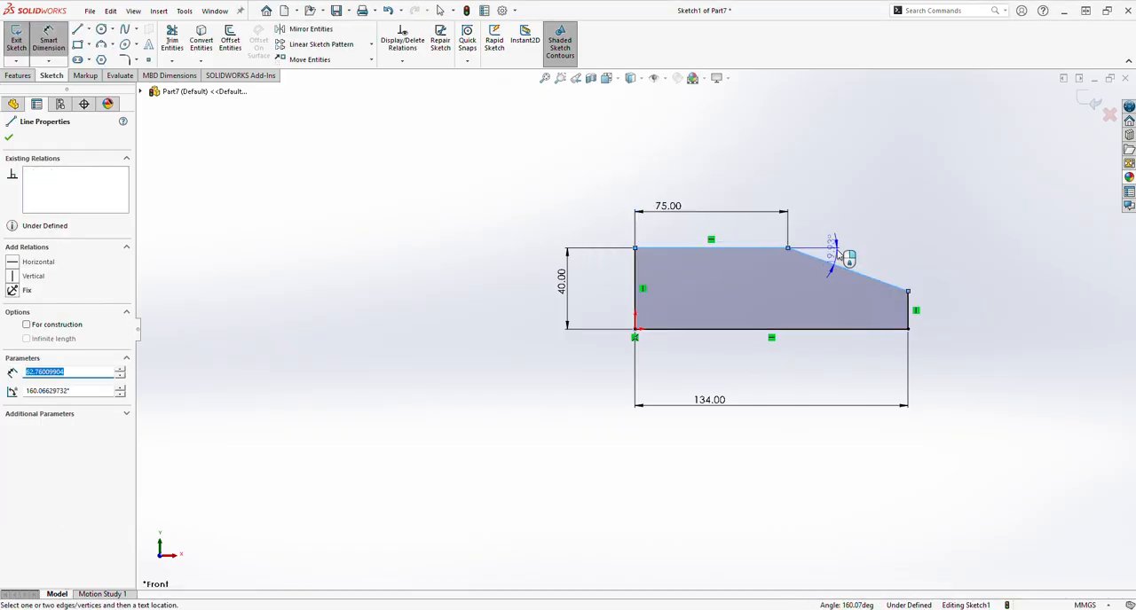
{"action": "left_click", "coordinate": [842, 255]}
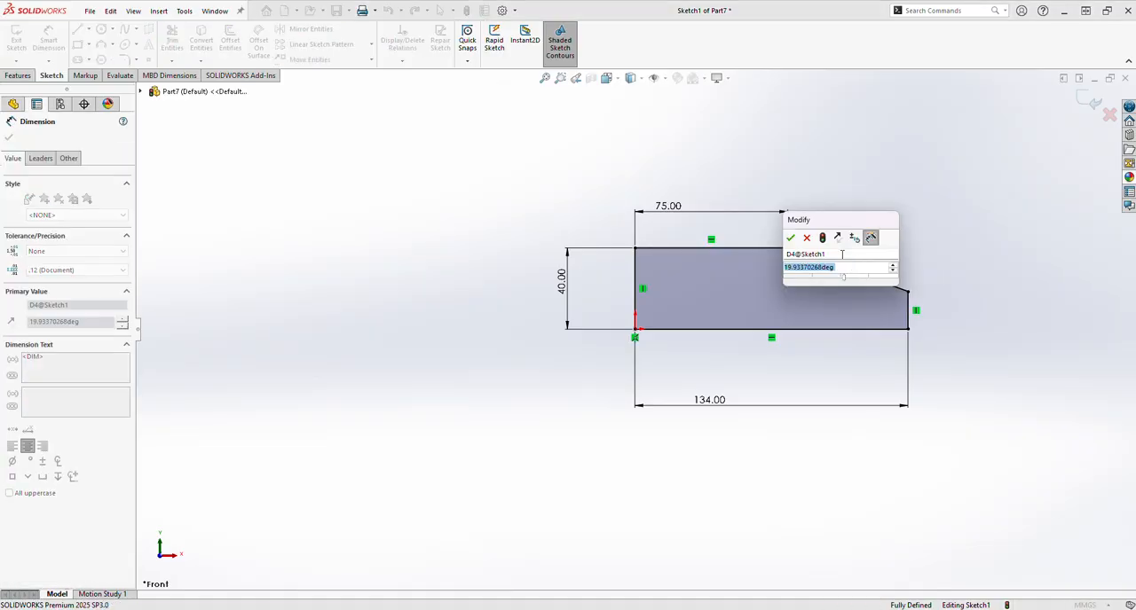
{"action": "type", "text": "19"}
{"action": "key", "text": "Return"}
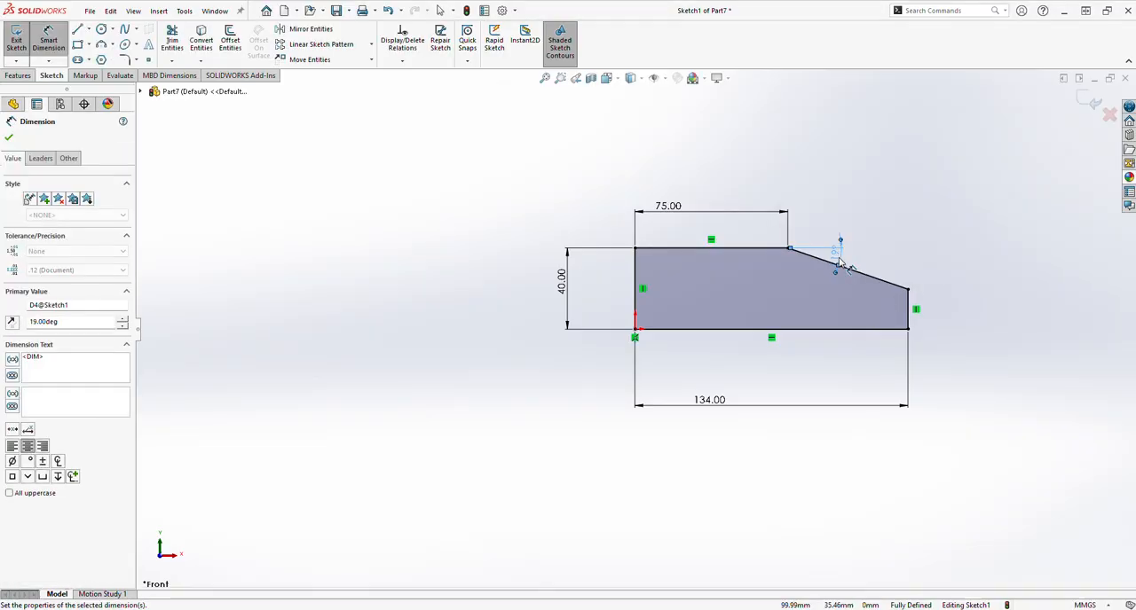
{"action": "left_click", "coordinate": [909, 319]}
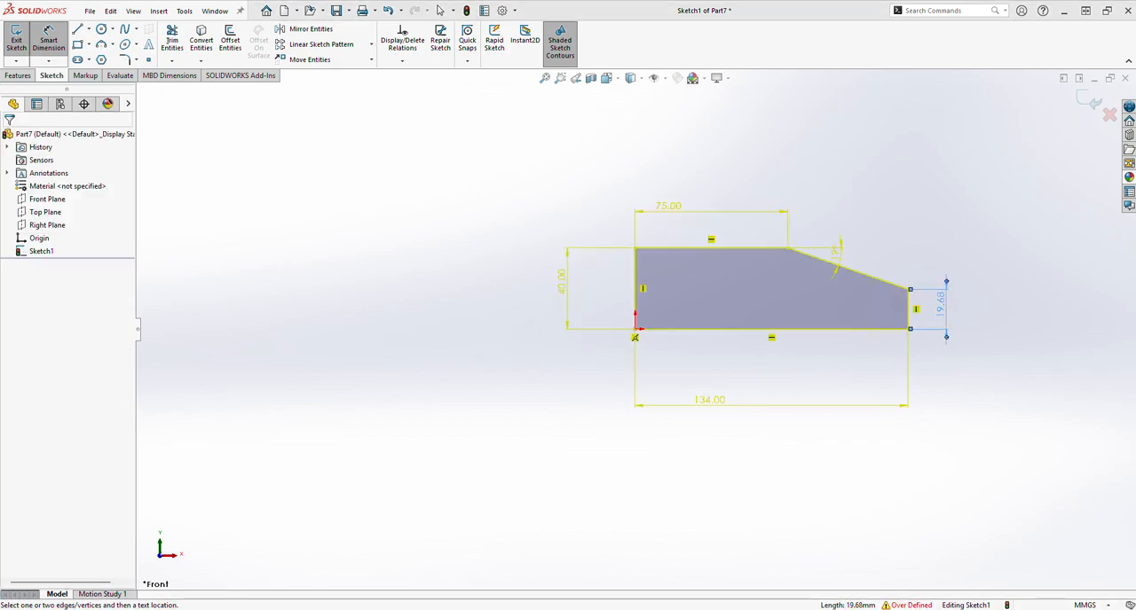
{"action": "key", "text": "Escape"}
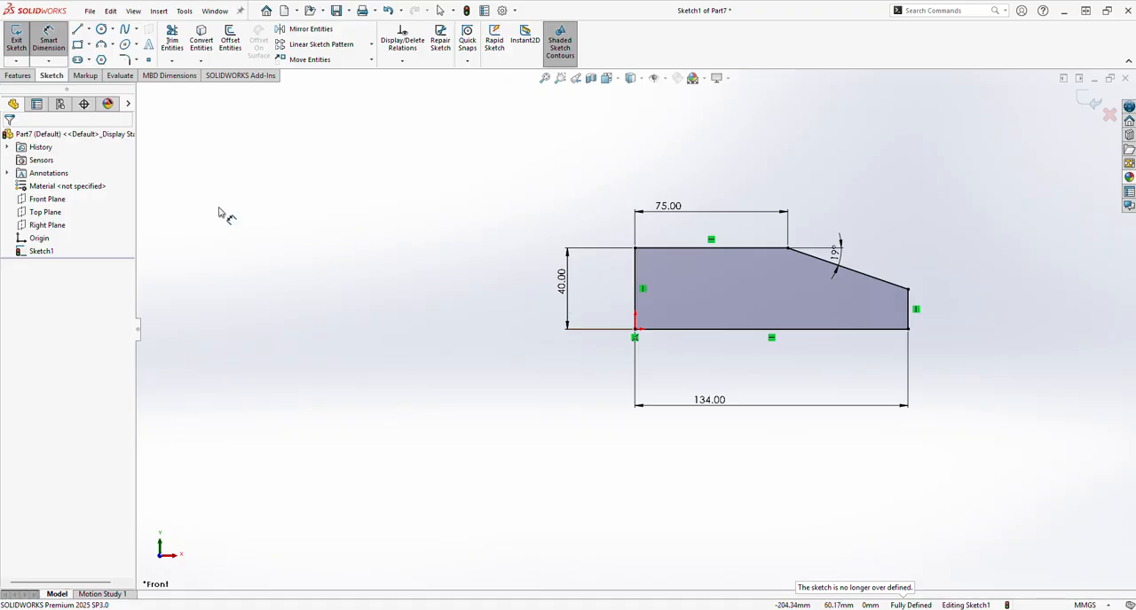
Step: Extrude the profile as a Blind boss with a depth of 40 mm
{"action": "left_click", "coordinate": [18, 75]}
{"action": "left_click", "coordinate": [21, 40]}
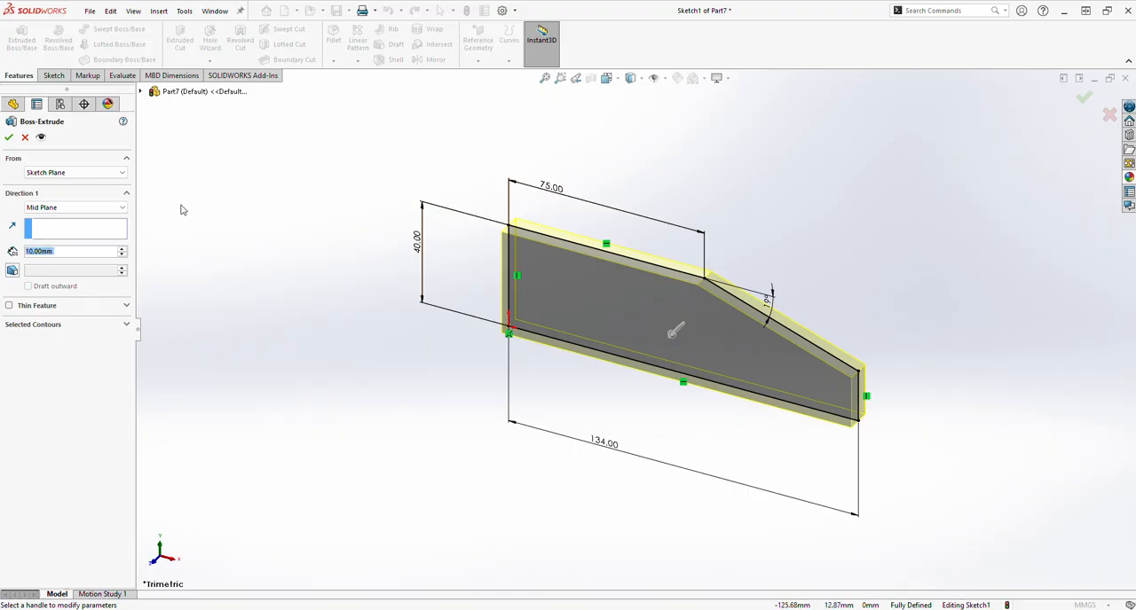
{"action": "left_click", "coordinate": [122, 208]}
{"action": "left_click", "coordinate": [54, 216]}
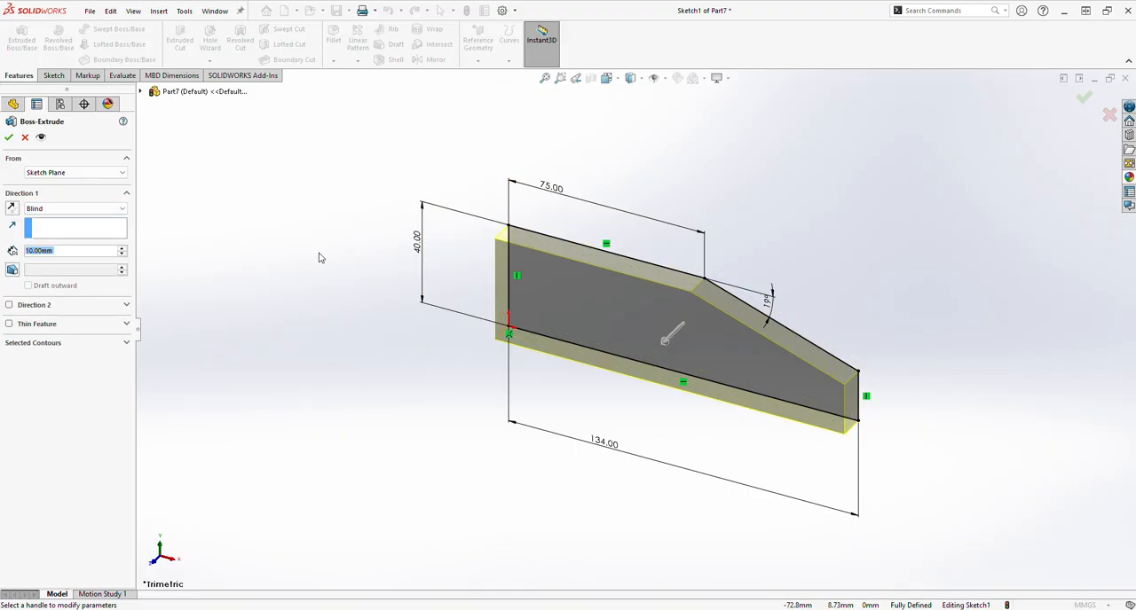
{"action": "type", "text": "40"}
{"action": "key", "text": "Return"}
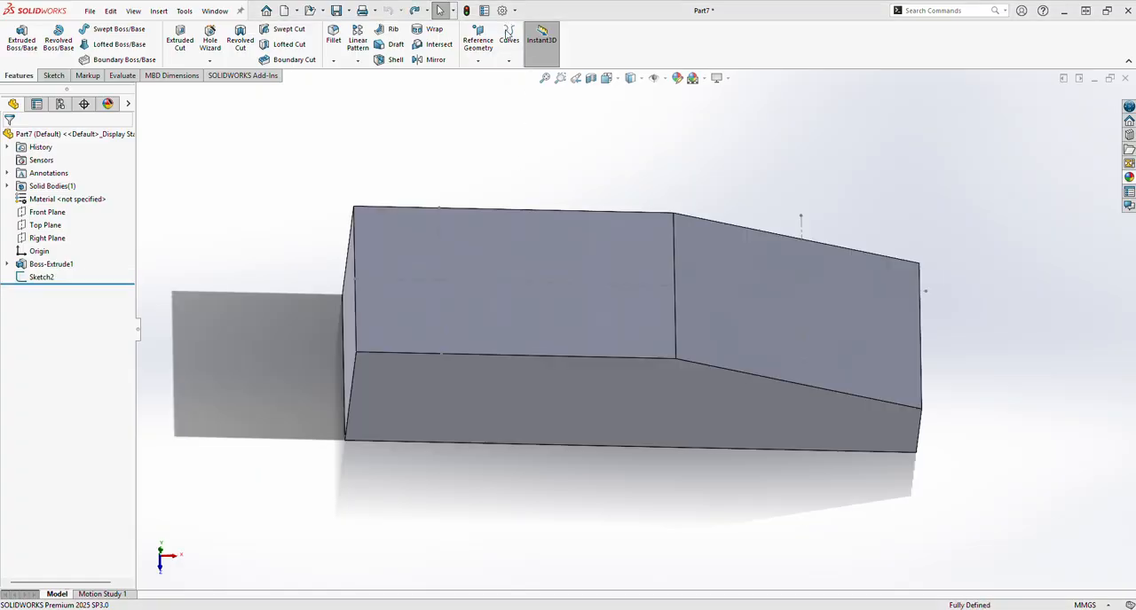
Step: Start a sketch on the block's flat top face and draw a horizontal centerline along its mid-width, from end to end
{"action": "left_click", "coordinate": [538, 297]}
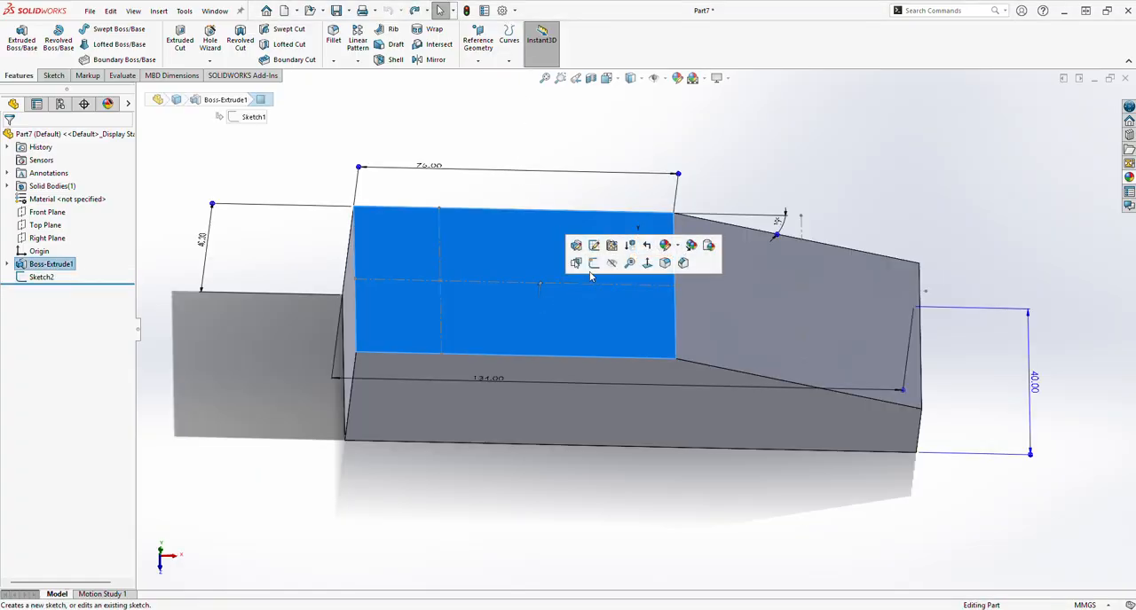
{"action": "left_click", "coordinate": [592, 268]}
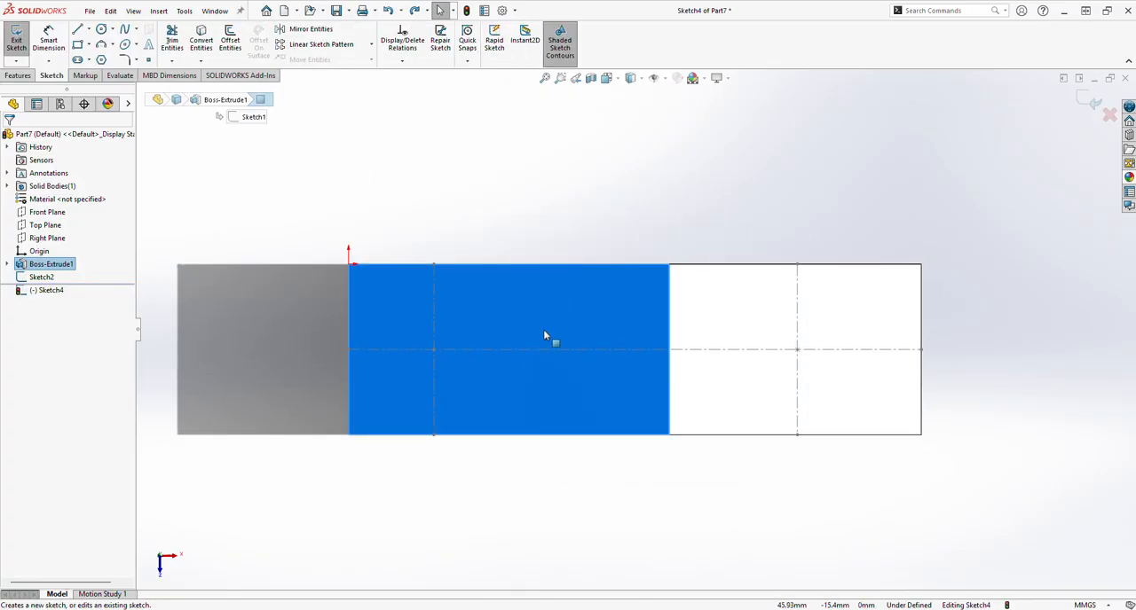
{"action": "left_click", "coordinate": [484, 350]}
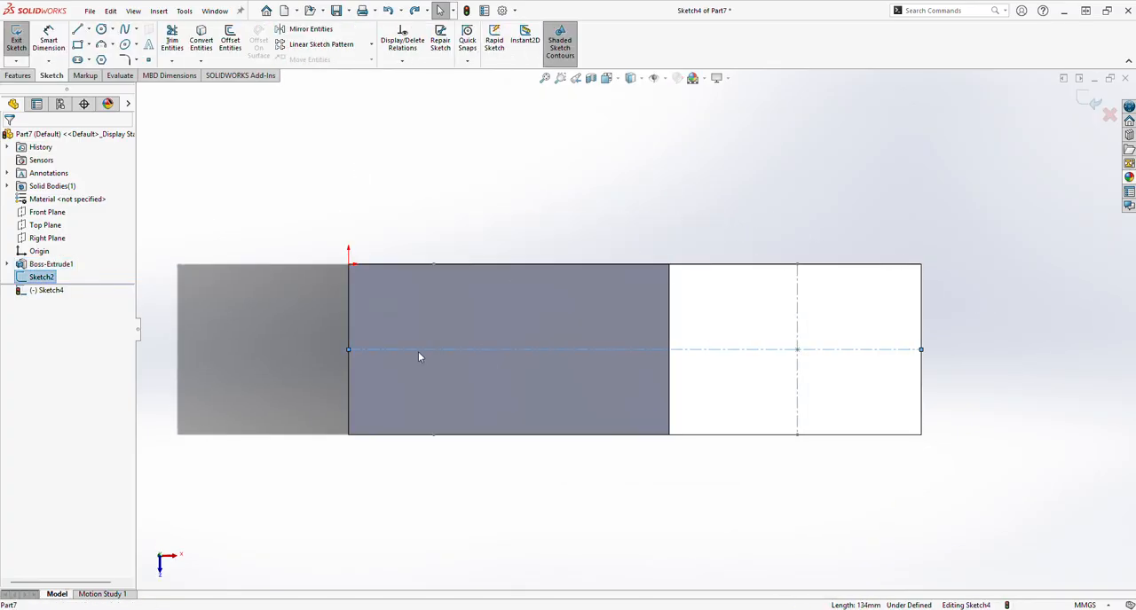
{"action": "left_click", "coordinate": [89, 30]}
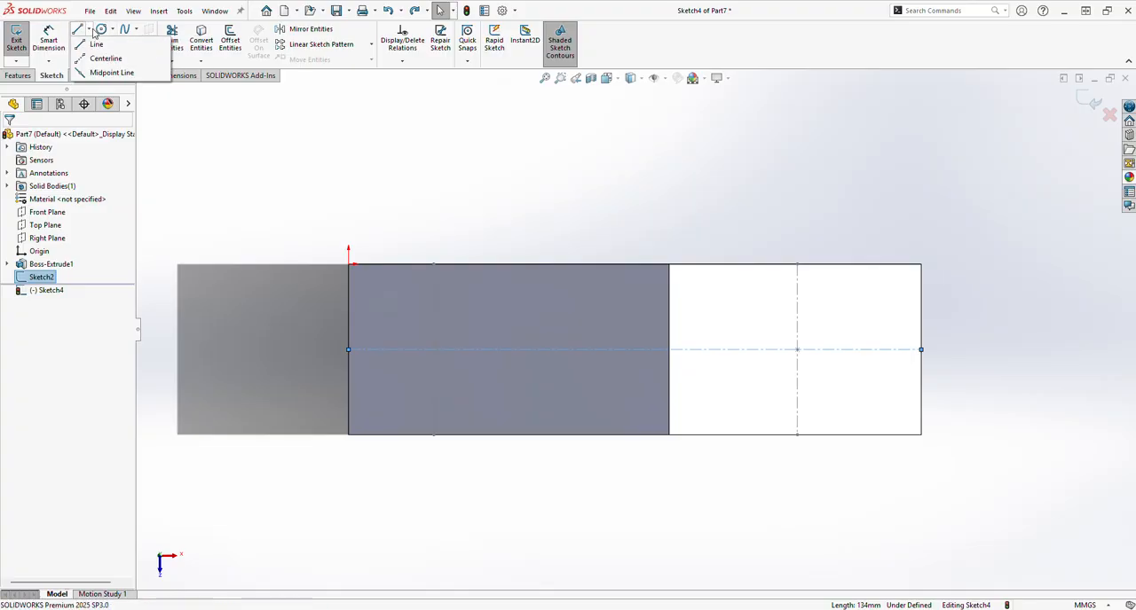
{"action": "left_click", "coordinate": [101, 60]}
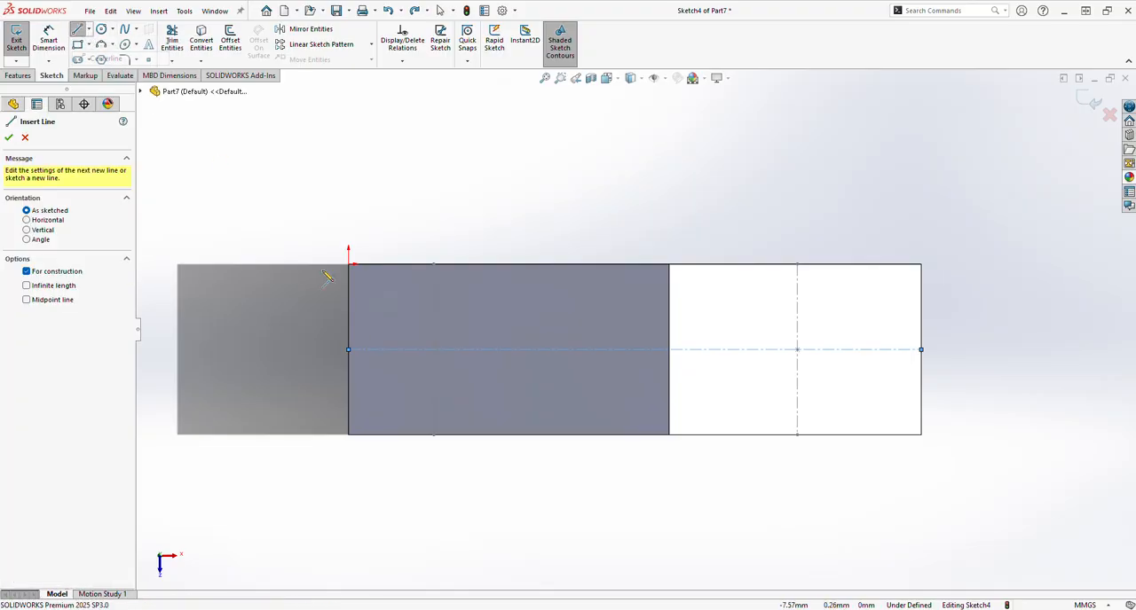
{"action": "left_click", "coordinate": [349, 350]}
{"action": "left_click", "coordinate": [920, 349]}
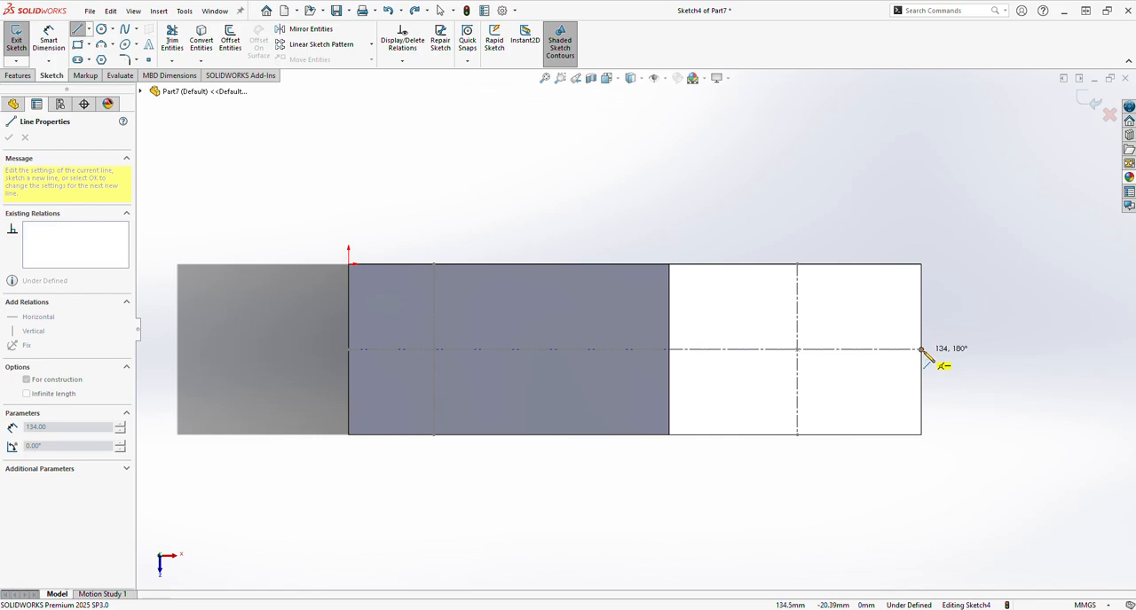
{"action": "right_click", "coordinate": [980, 405]}
{"action": "left_click", "coordinate": [981, 404]}
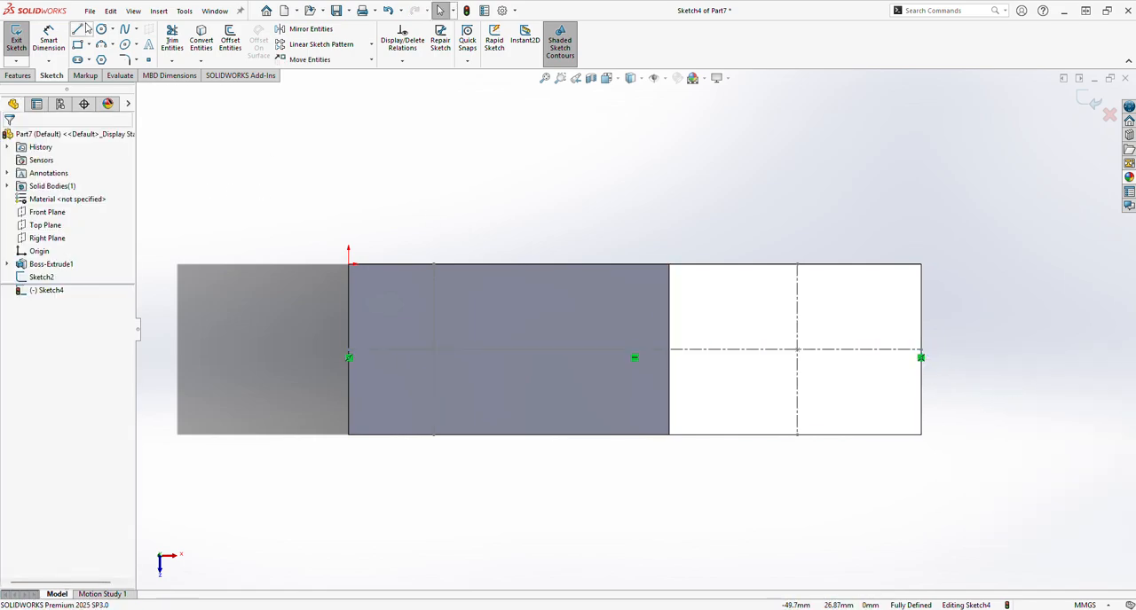
Step: Draw a vertical centerline across the flat top face, tracing the reference sketch's line through the first hole position
{"action": "left_click", "coordinate": [90, 31]}
{"action": "left_click", "coordinate": [101, 57]}
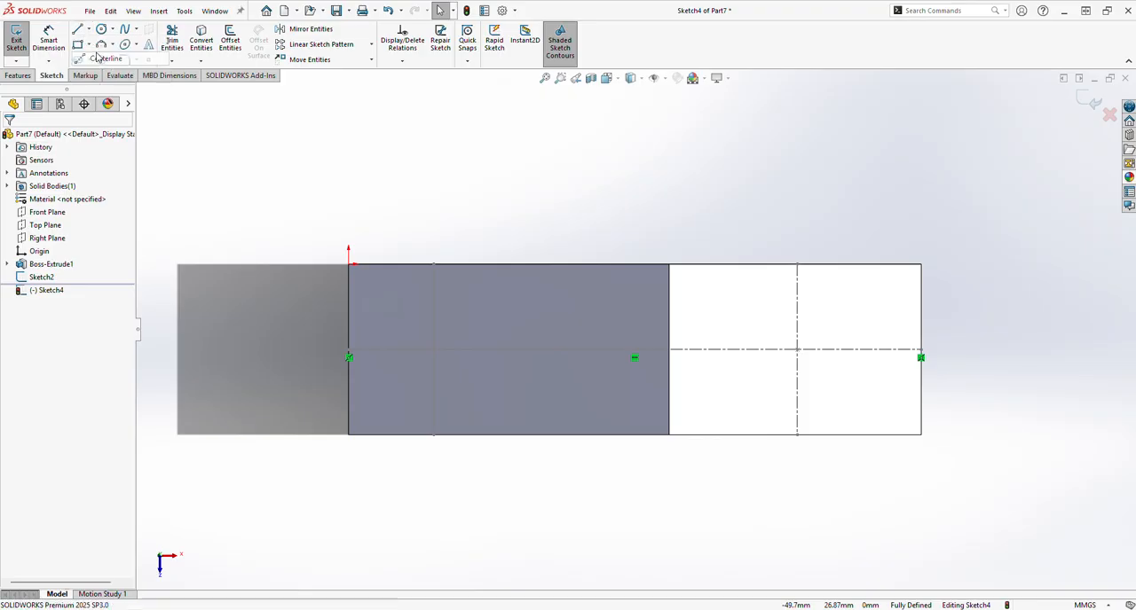
{"action": "left_click", "coordinate": [433, 265]}
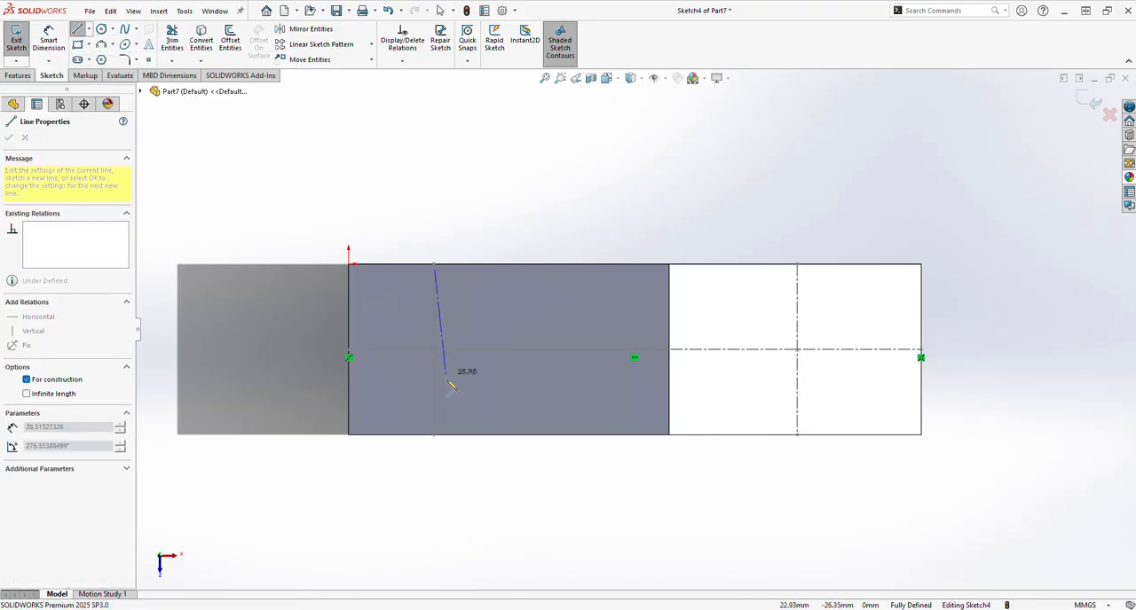
{"action": "left_click", "coordinate": [433, 434]}
{"action": "right_click", "coordinate": [486, 456]}
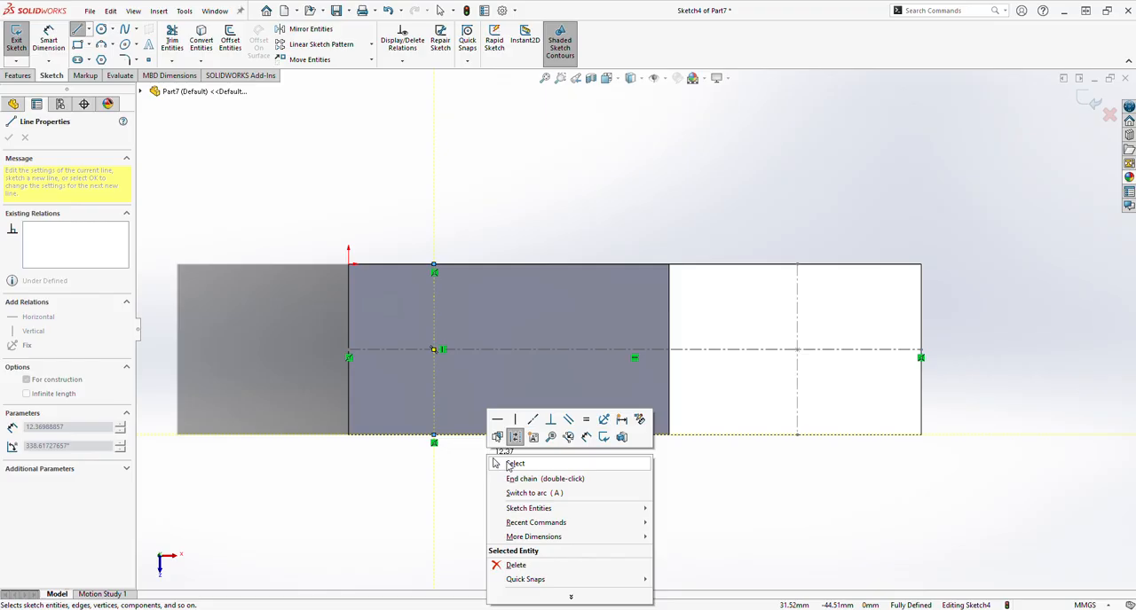
{"action": "left_click", "coordinate": [513, 464]}
Step: Try to draw a vertical centerline across the sloped section through the second hole position
{"action": "left_click", "coordinate": [89, 30]}
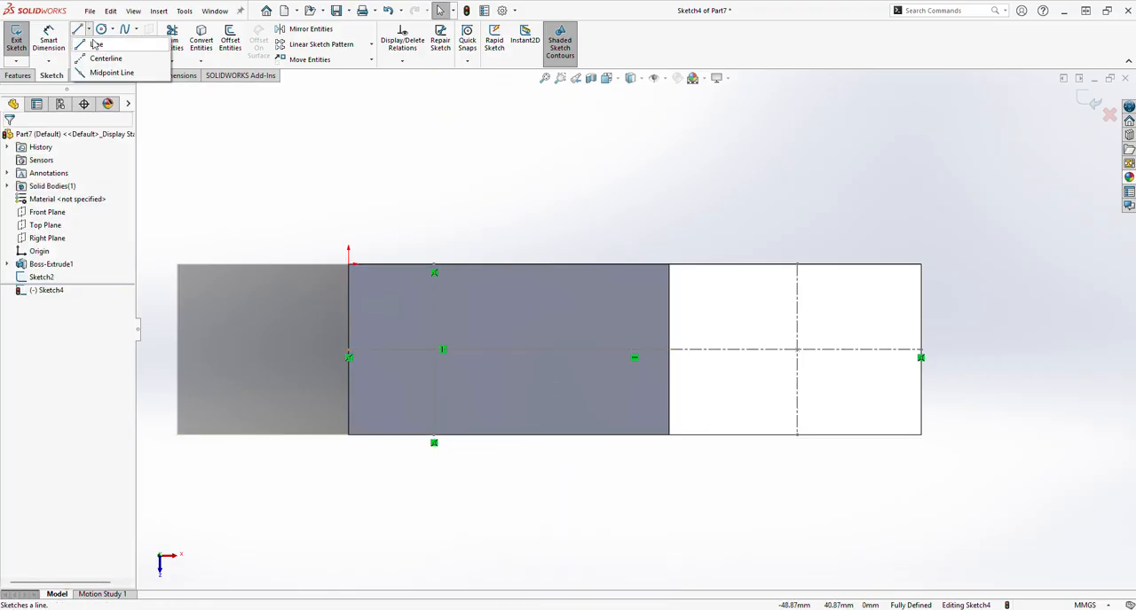
{"action": "left_click", "coordinate": [99, 52]}
{"action": "left_click", "coordinate": [797, 265]}
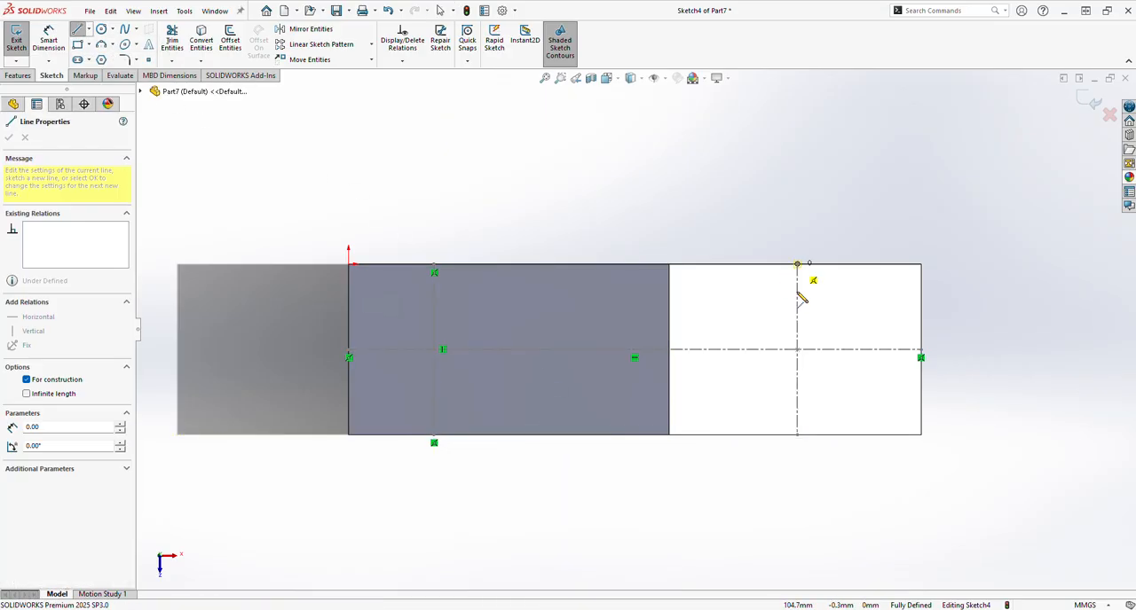
{"action": "left_click", "coordinate": [795, 435]}
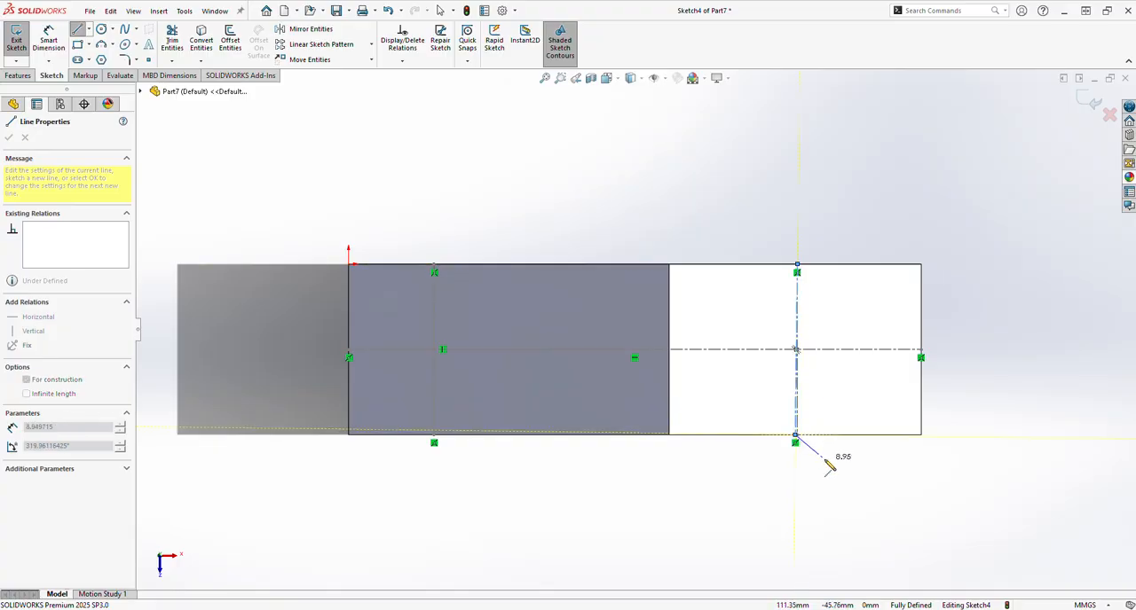
{"action": "right_click", "coordinate": [825, 458]}
{"action": "left_click", "coordinate": [854, 469]}
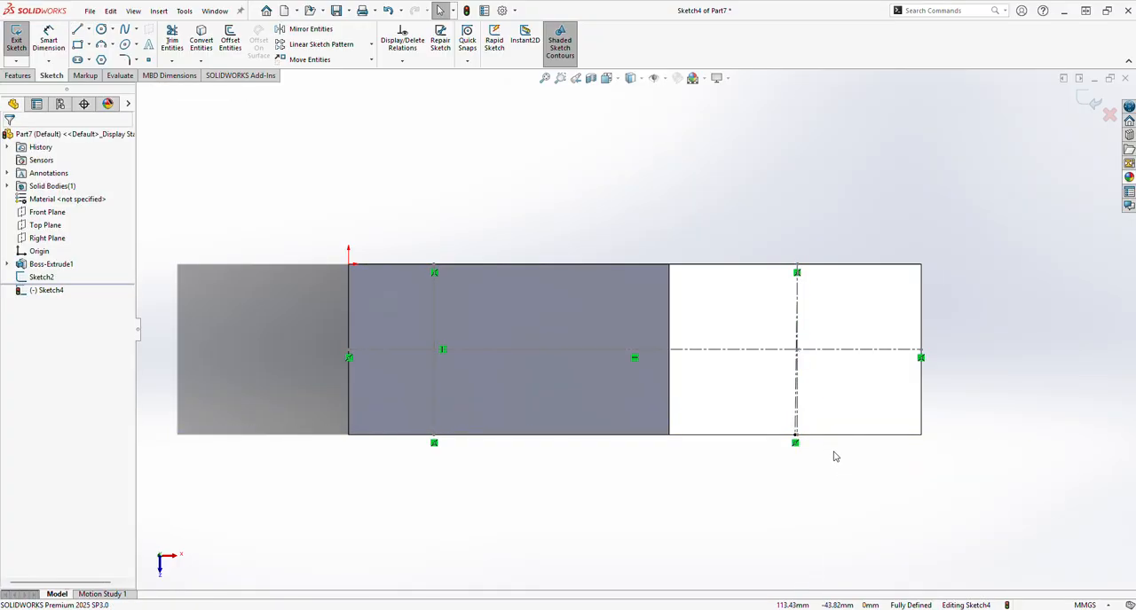
{"action": "key", "text": "ctrl+z"}
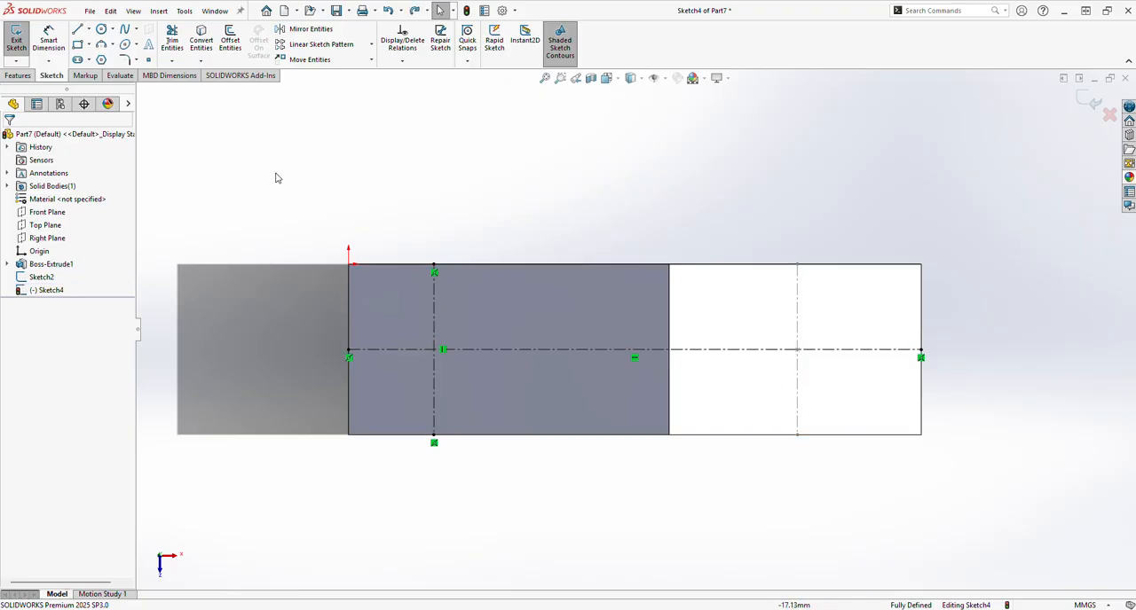
{"action": "left_click", "coordinate": [87, 30]}
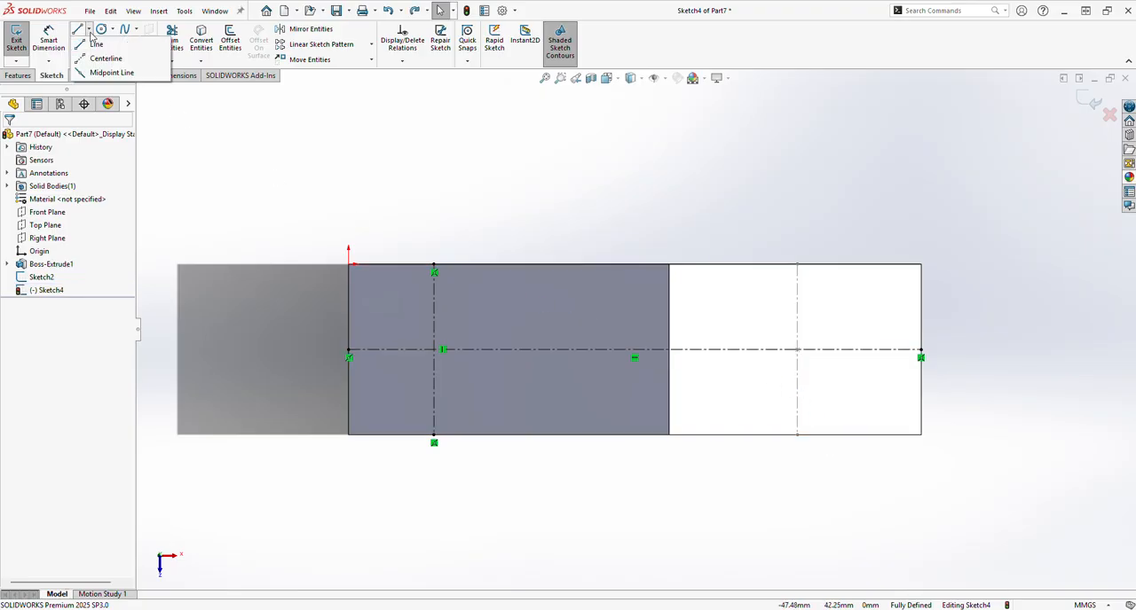
{"action": "left_click", "coordinate": [105, 58]}
{"action": "left_click", "coordinate": [797, 265]}
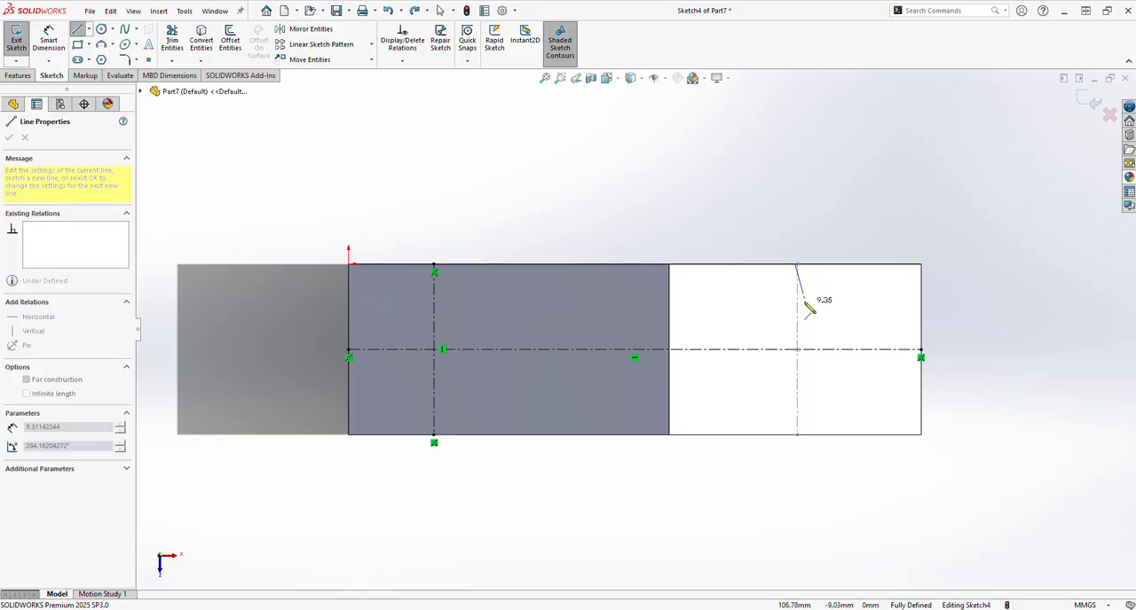
{"action": "left_click", "coordinate": [797, 434]}
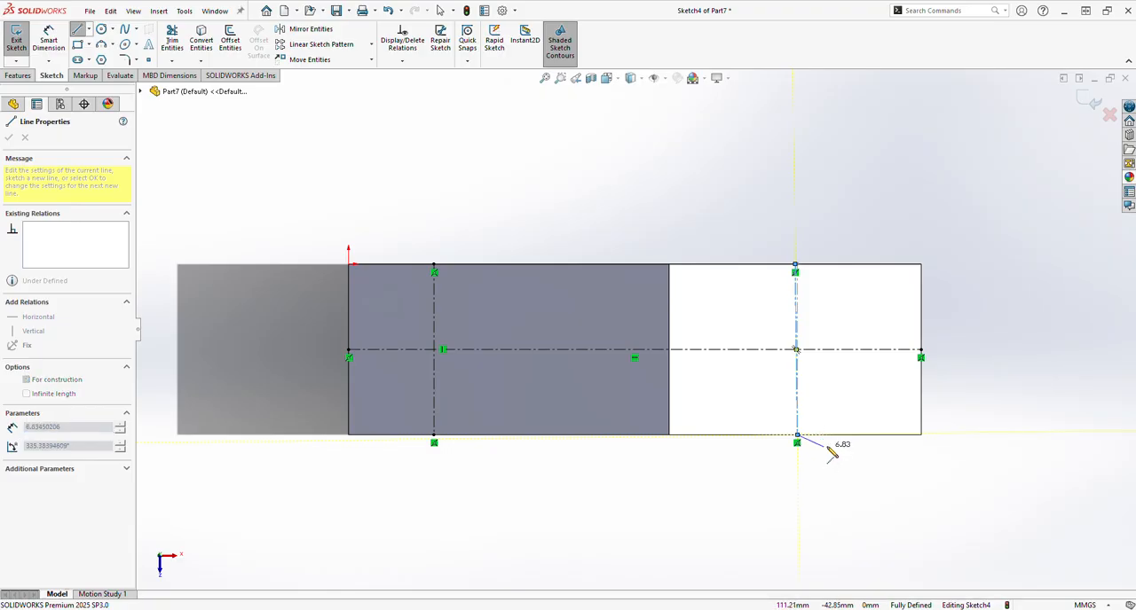
{"action": "key", "text": "Escape"}
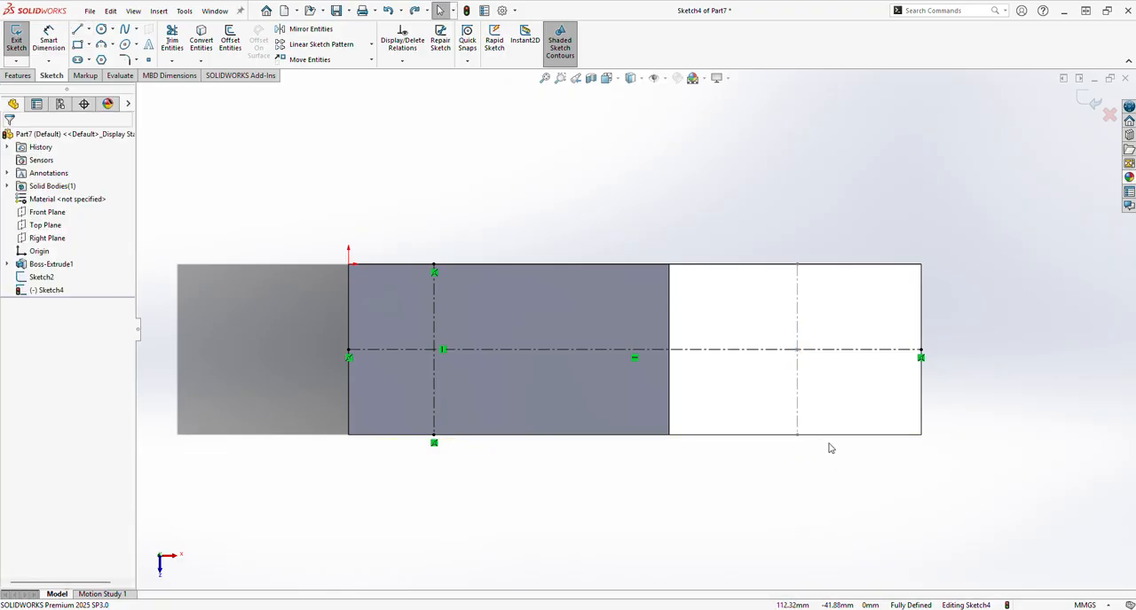
Step: Draw a true vertical centerline across the block's full width, tracing the reference line on the sloped section
{"action": "left_click", "coordinate": [89, 31]}
{"action": "left_click", "coordinate": [108, 58]}
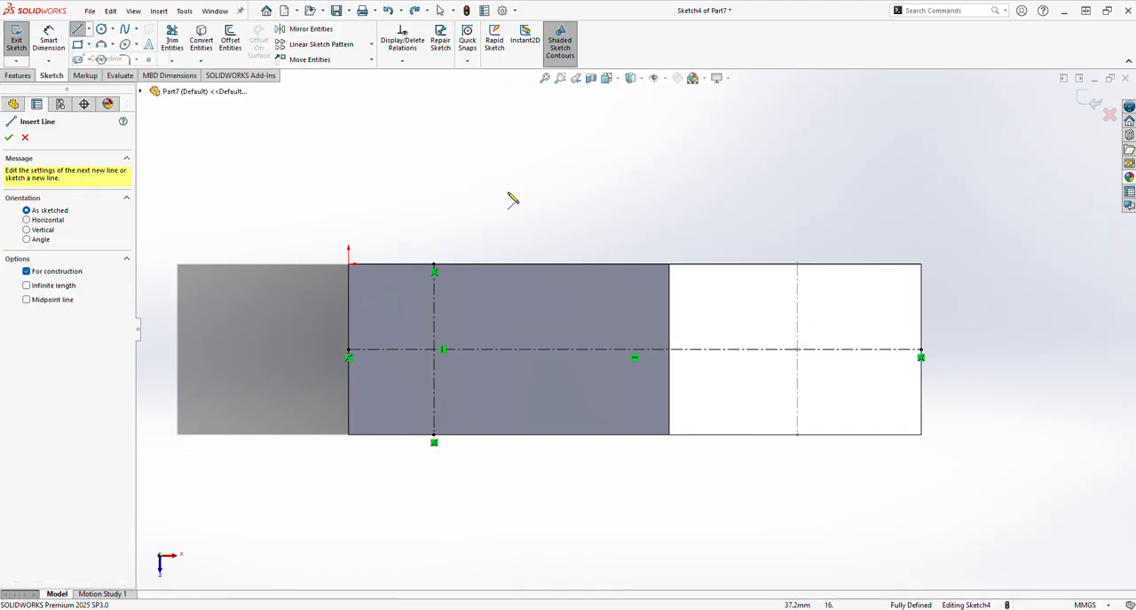
{"action": "left_click", "coordinate": [797, 265]}
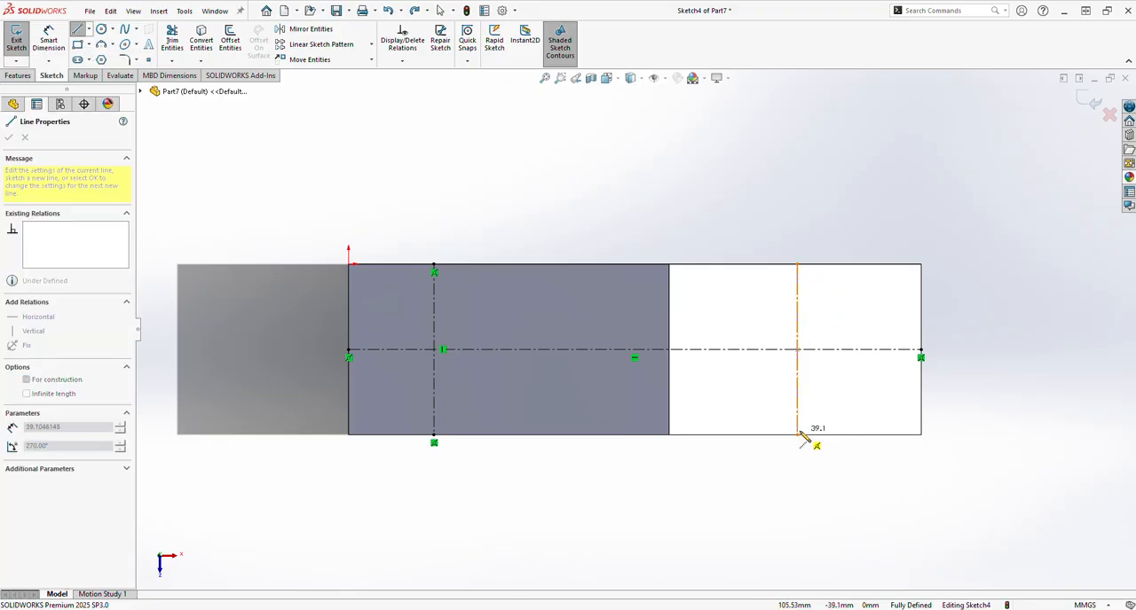
{"action": "left_click", "coordinate": [797, 434]}
{"action": "right_click", "coordinate": [844, 476]}
{"action": "left_click", "coordinate": [862, 482]}
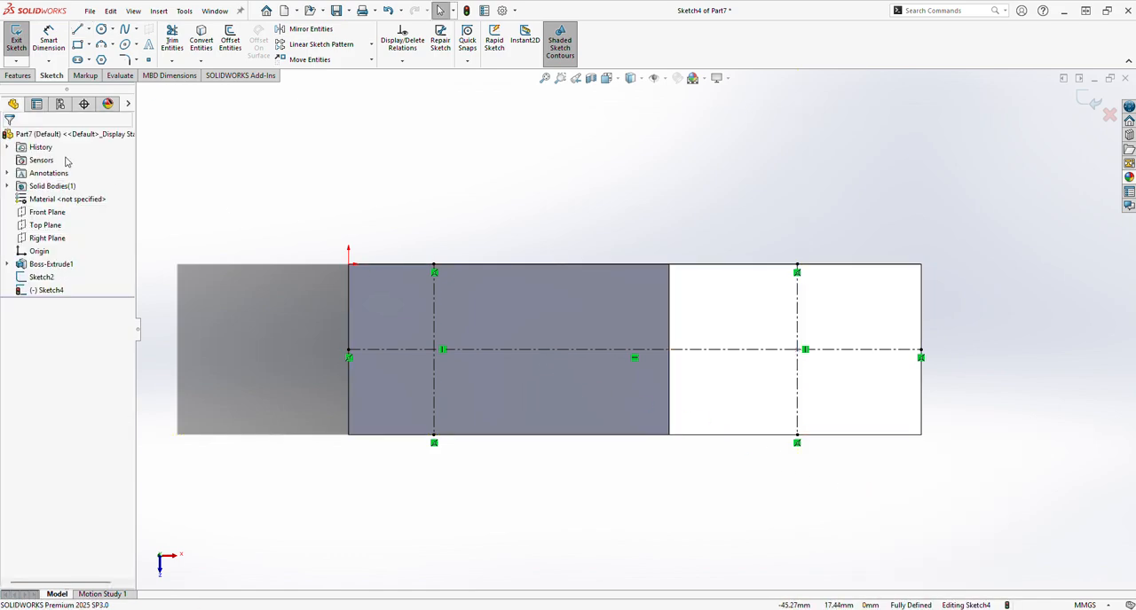
Step: Sketch two circles, about 16 mm and 17 mm in diameter, centred on the two centerline intersections
{"action": "left_click", "coordinate": [101, 31]}
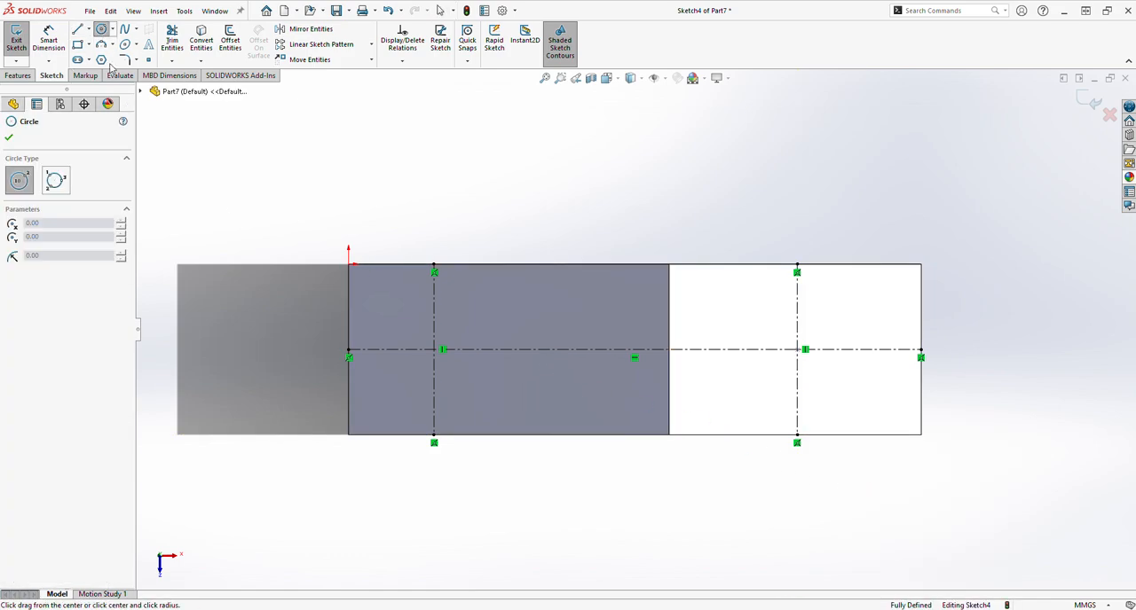
{"action": "left_click", "coordinate": [434, 350]}
{"action": "left_click", "coordinate": [457, 327]}
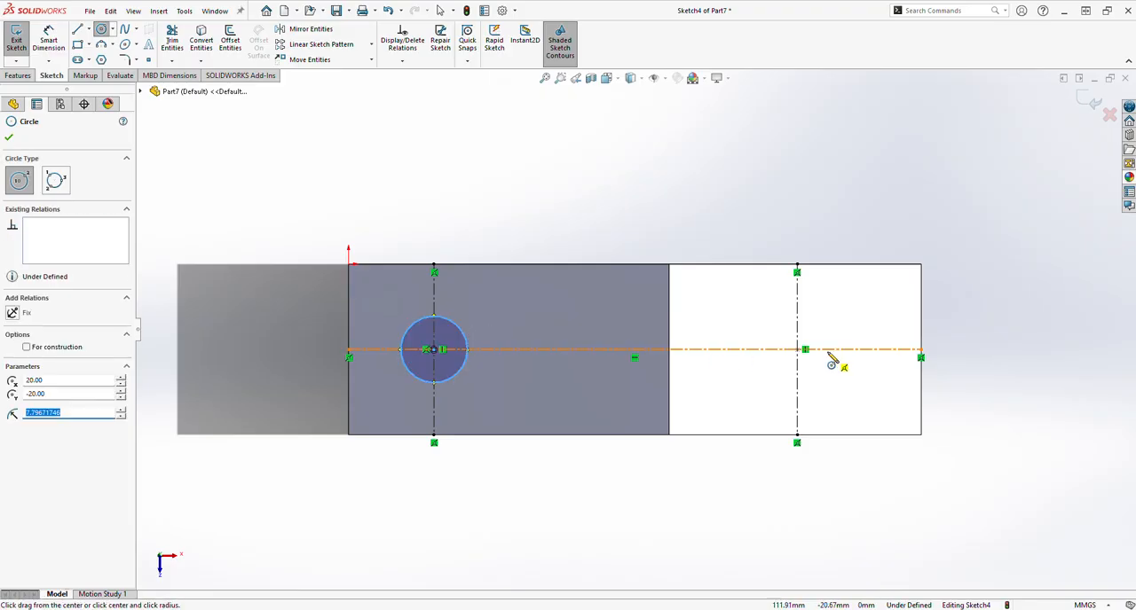
{"action": "left_click", "coordinate": [803, 349]}
{"action": "left_click", "coordinate": [826, 327]}
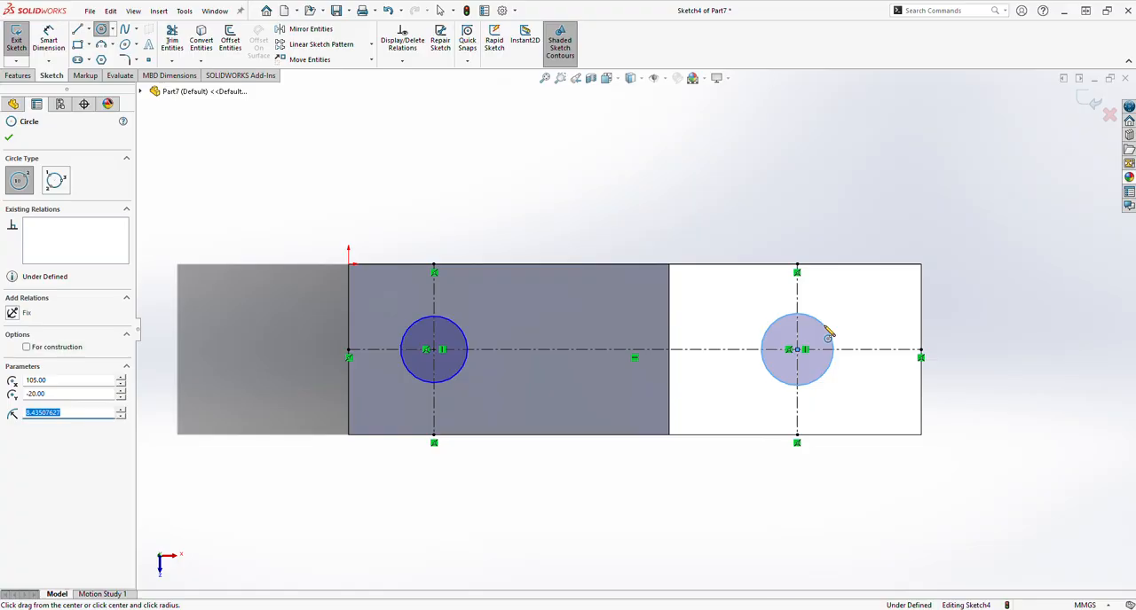
Step: Dimension both circles with a diameter of 12 mm
{"action": "left_click", "coordinate": [49, 43]}
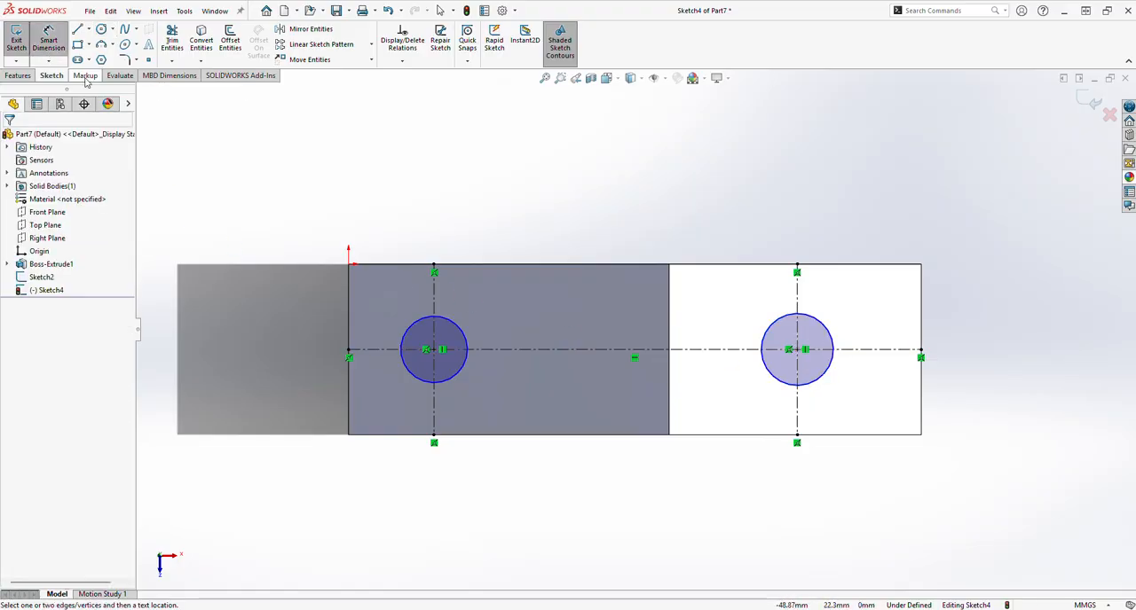
{"action": "left_click", "coordinate": [464, 335]}
{"action": "left_click", "coordinate": [494, 320]}
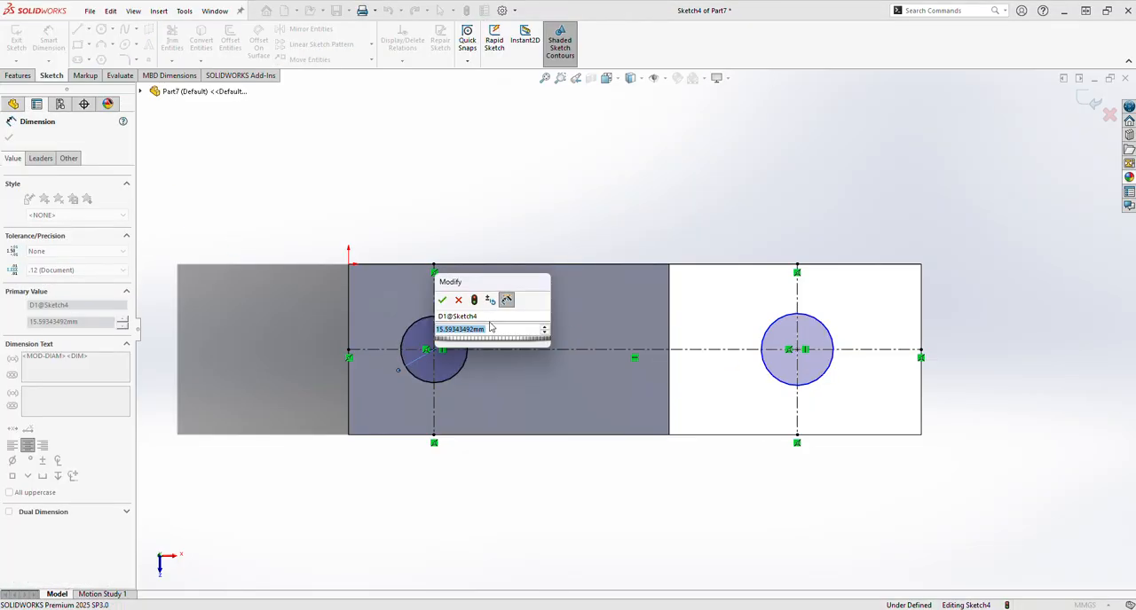
{"action": "type", "text": "12"}
{"action": "key", "text": "Return"}
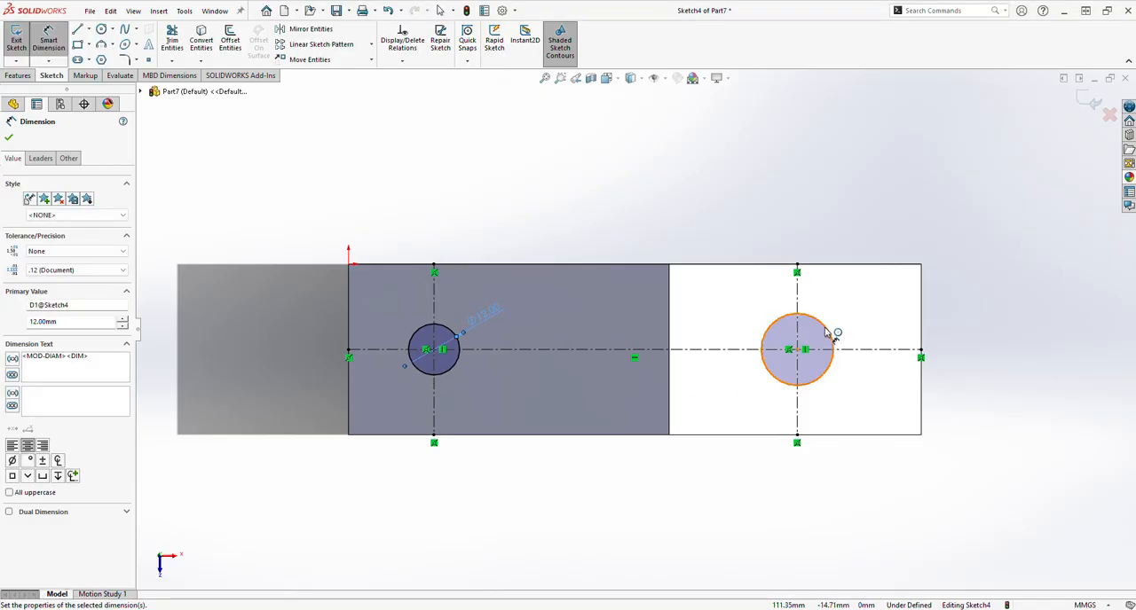
{"action": "left_click", "coordinate": [825, 332]}
{"action": "left_click", "coordinate": [841, 316]}
{"action": "type", "text": "1"}
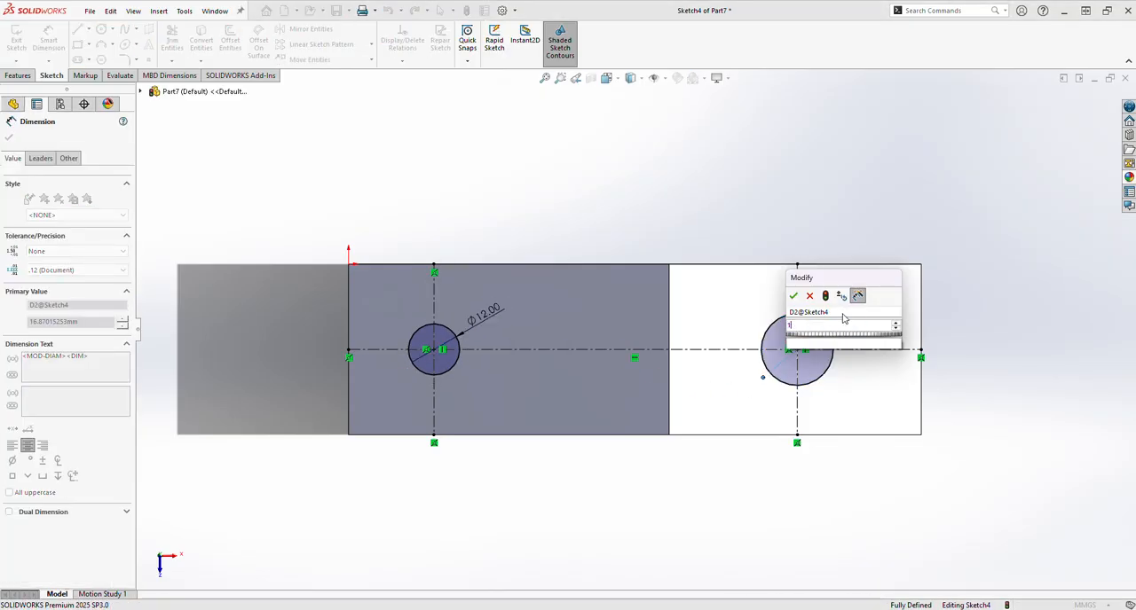
{"action": "type", "text": "2"}
{"action": "key", "text": "Return"}
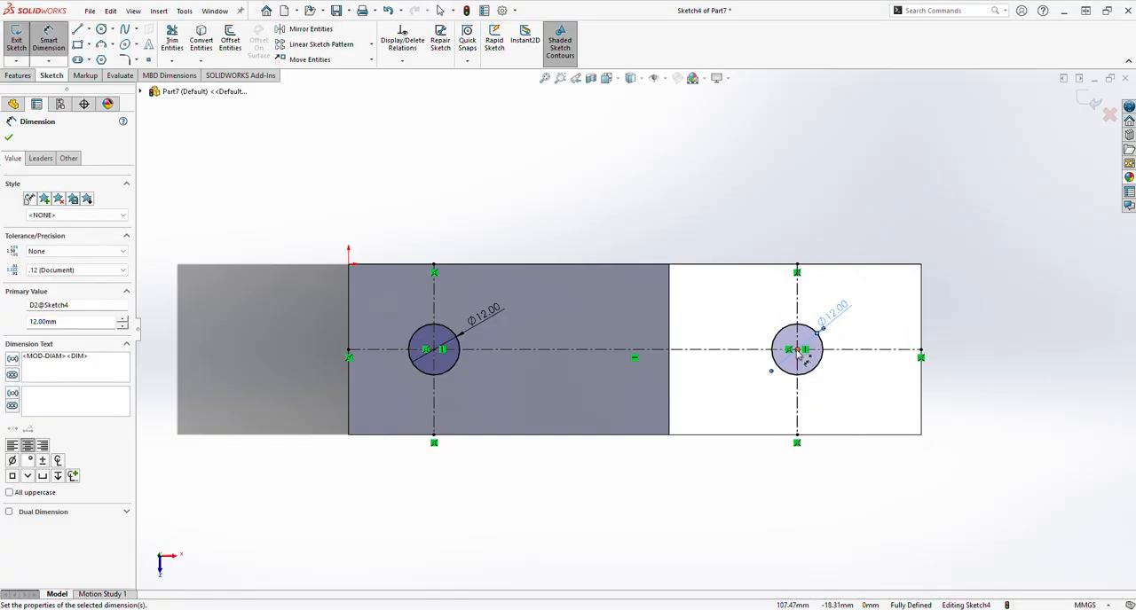
Step: Cut-extrude both circles through the block as a Blind cut with a depth of 40 mm
{"action": "left_click", "coordinate": [30, 77]}
{"action": "left_click", "coordinate": [181, 45]}
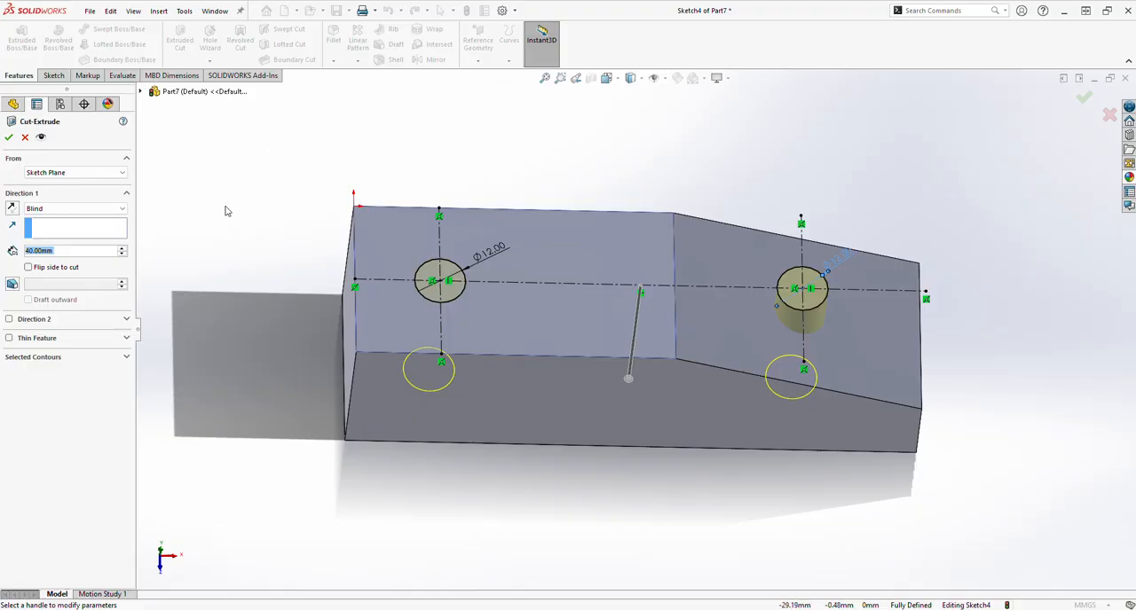
{"action": "left_click", "coordinate": [9, 137]}
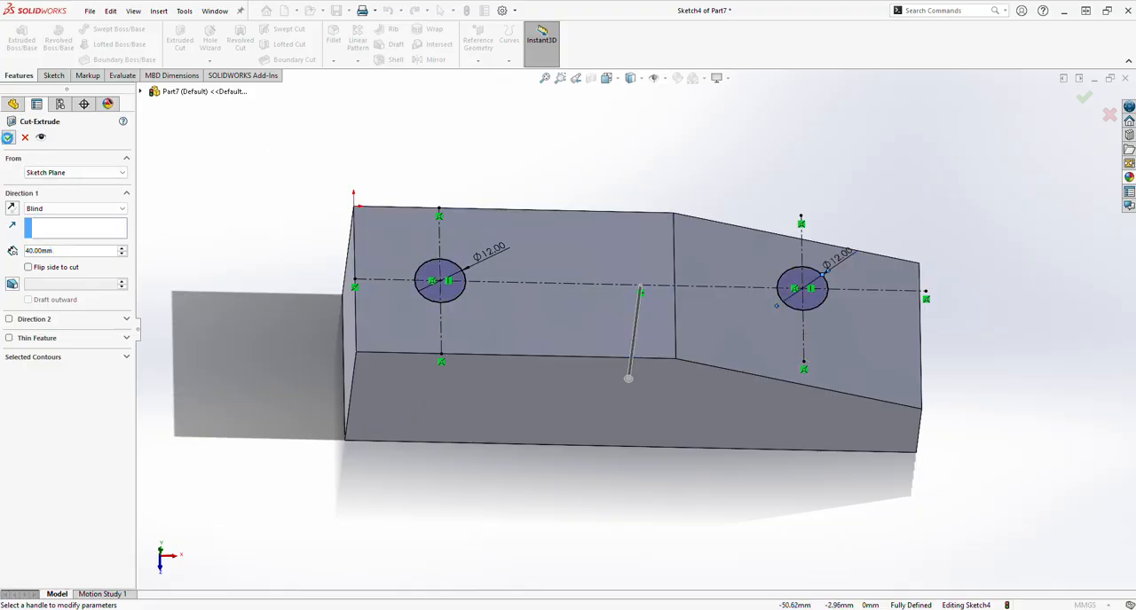
{"action": "left_click", "coordinate": [253, 206]}
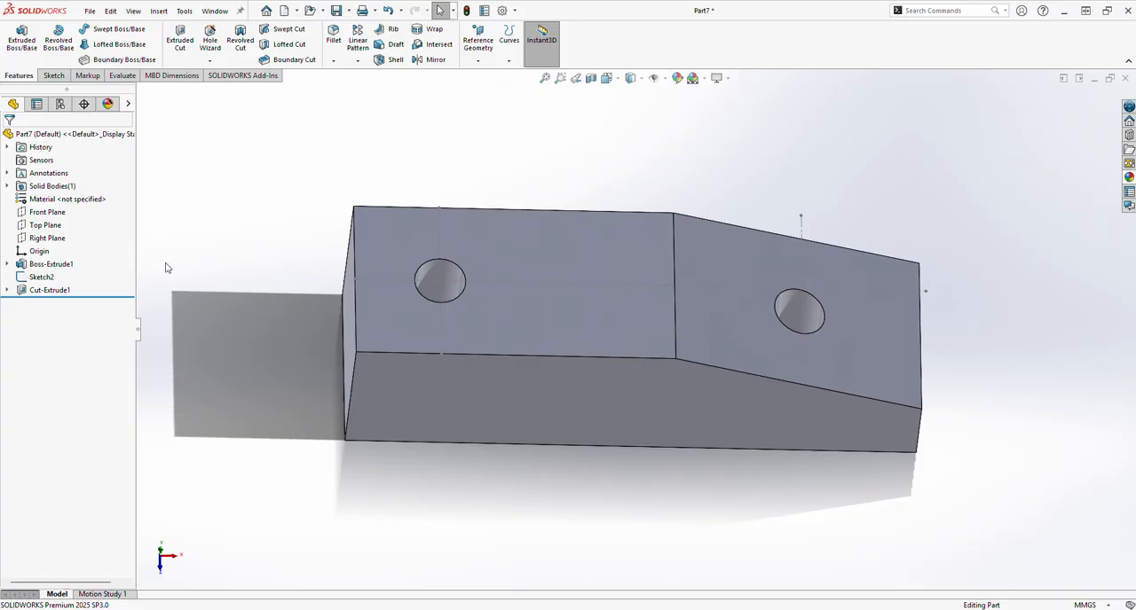
Step: Hide the reference sketch (Sketch2) that holds the hole-spacing dimensions and select the block's flat top face
{"action": "left_click", "coordinate": [52, 278]}
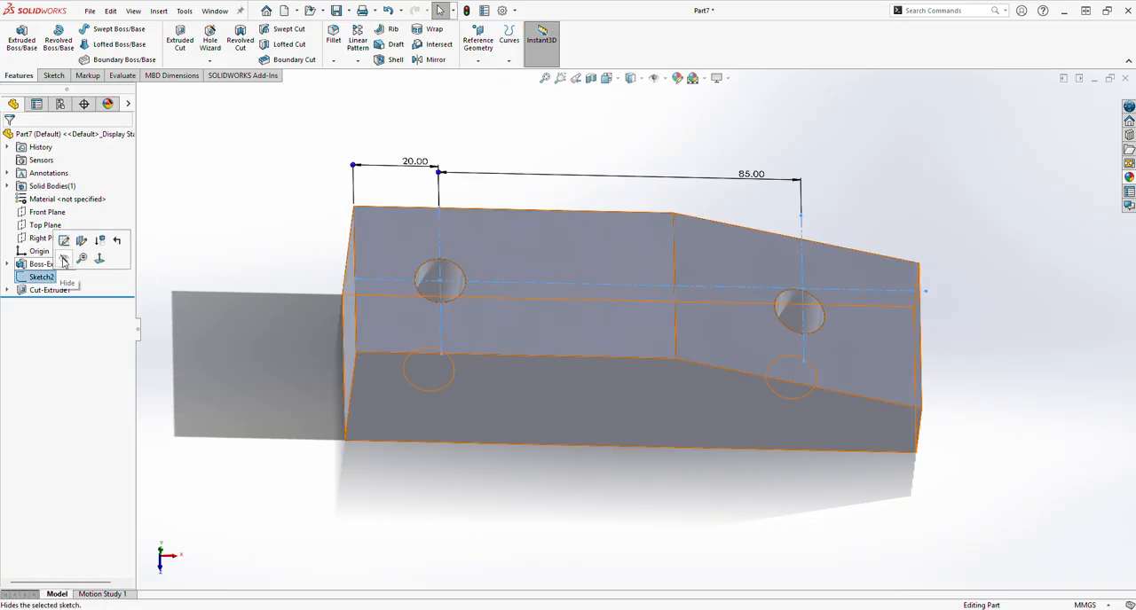
{"action": "left_click", "coordinate": [64, 260]}
{"action": "mouse_move", "coordinate": [543, 301]}
{"action": "middle_mouse_down"}
{"action": "mouse_move", "coordinate": [506, 254]}
{"action": "mouse_move", "coordinate": [543, 310]}
{"action": "middle_mouse_up"}
{"action": "left_click", "coordinate": [540, 312]}
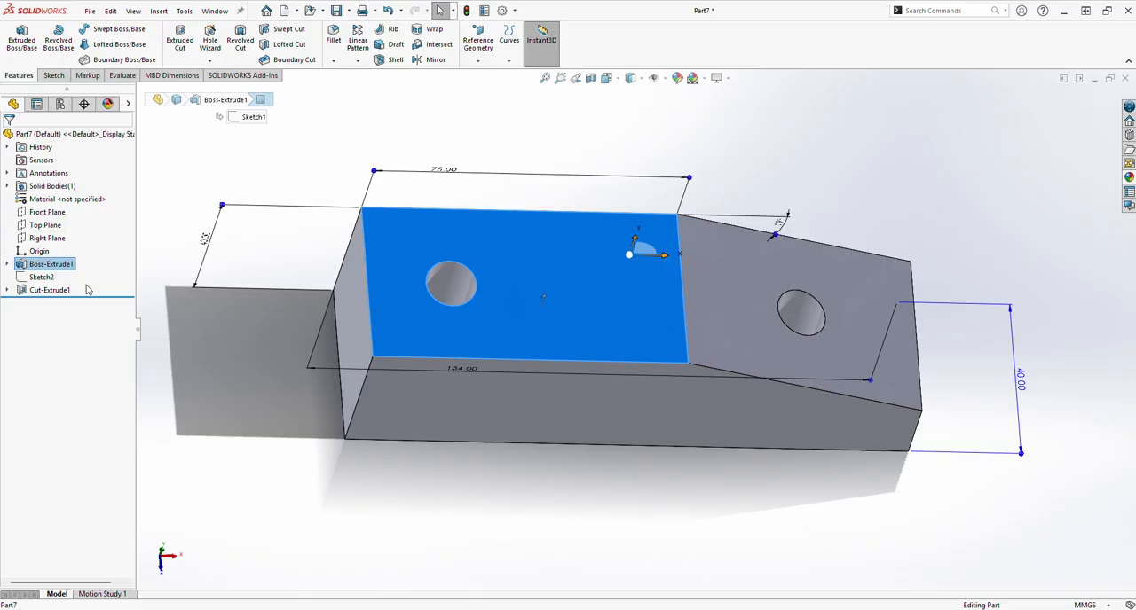
Step: Show the reference sketch (Sketch2) again and start a new sketch on the block's flat top face
{"action": "left_click", "coordinate": [41, 277]}
{"action": "left_click", "coordinate": [320, 282]}
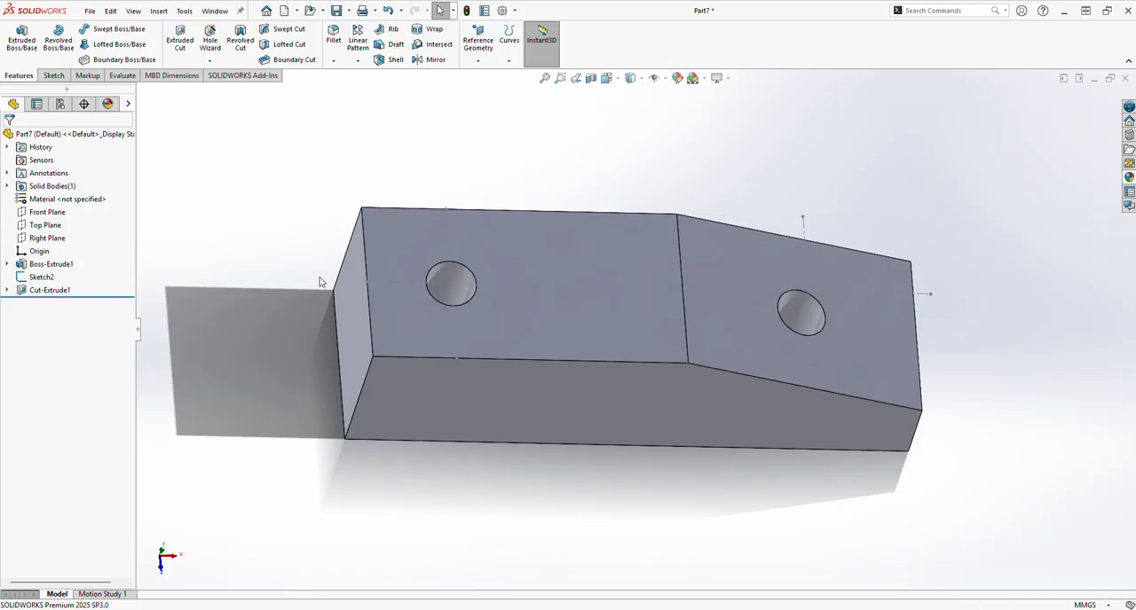
{"action": "left_click", "coordinate": [435, 316]}
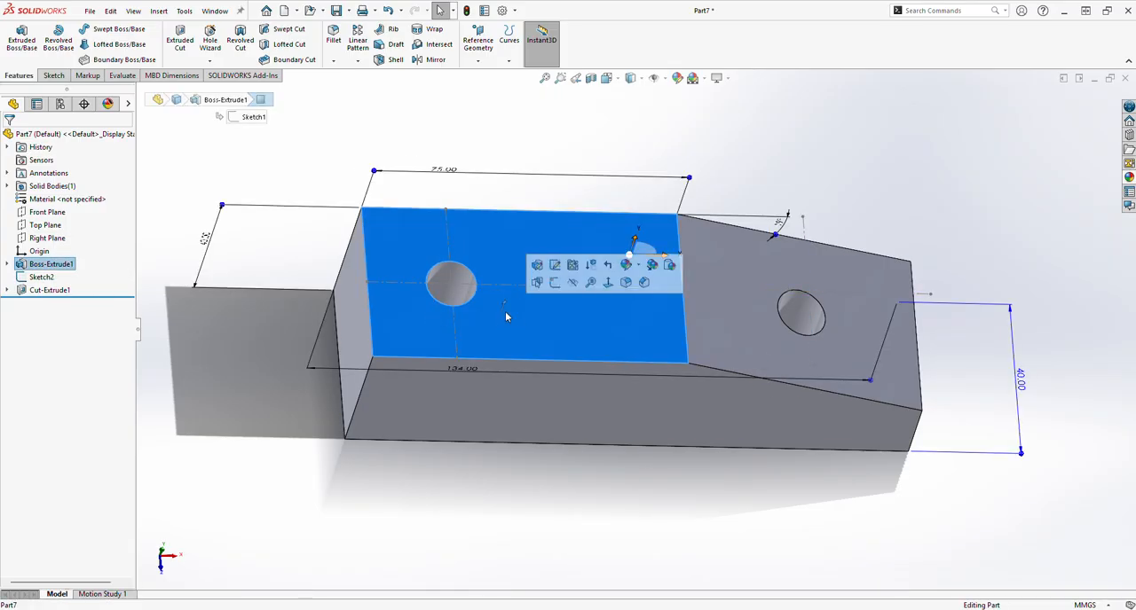
{"action": "left_click", "coordinate": [553, 288]}
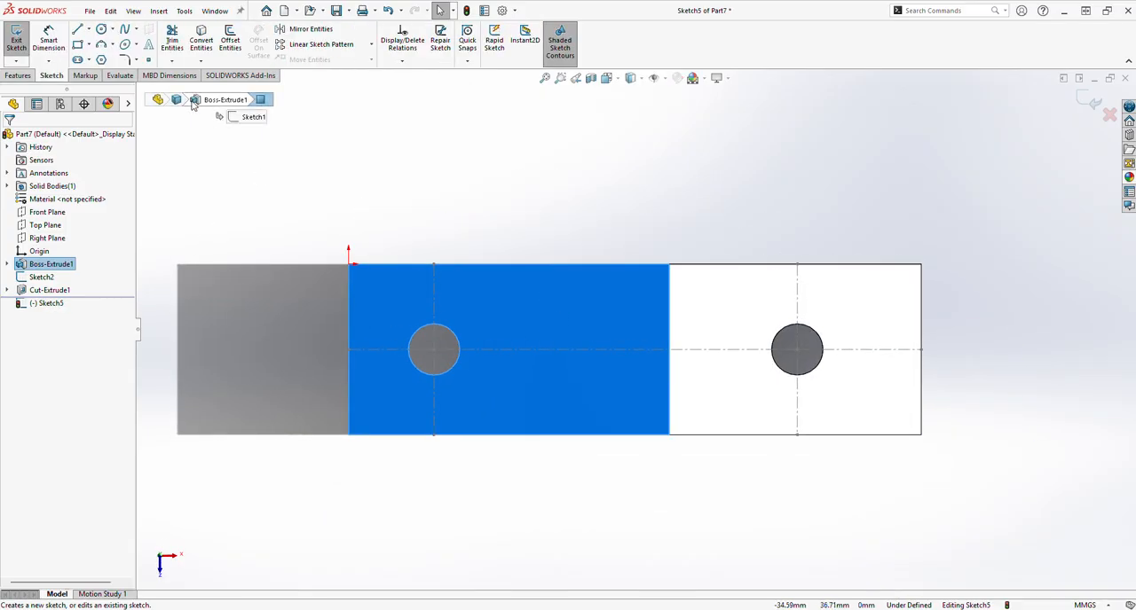
Step: Sketch two circles, about 22 mm and 19 mm in diameter, centred on the two existing holes
{"action": "left_click", "coordinate": [113, 31]}
{"action": "left_click", "coordinate": [117, 39]}
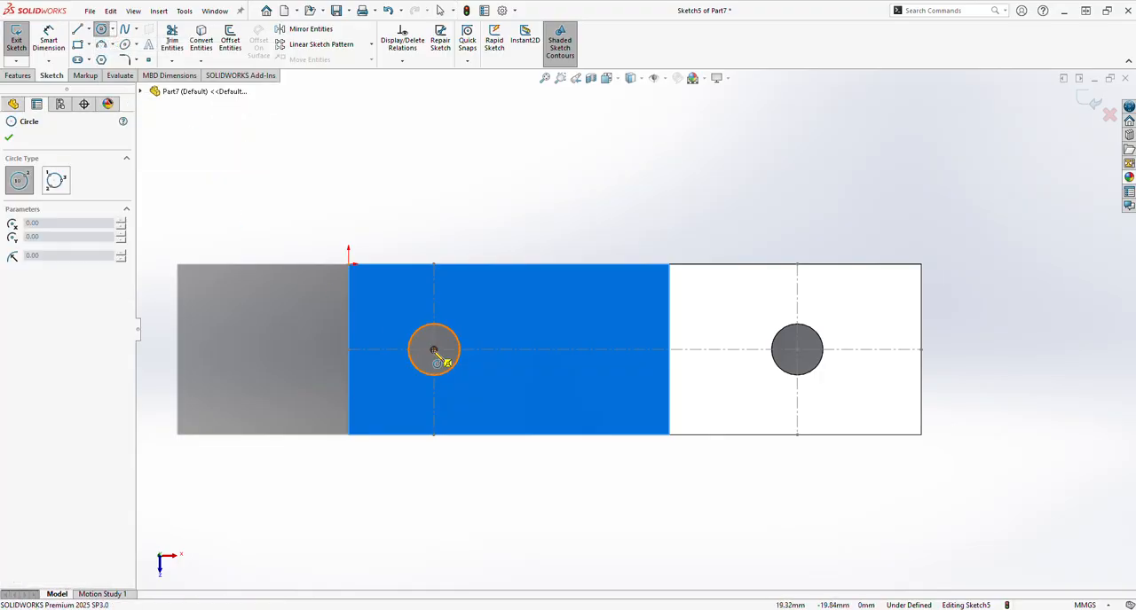
{"action": "left_click", "coordinate": [434, 348]}
{"action": "left_click", "coordinate": [462, 311]}
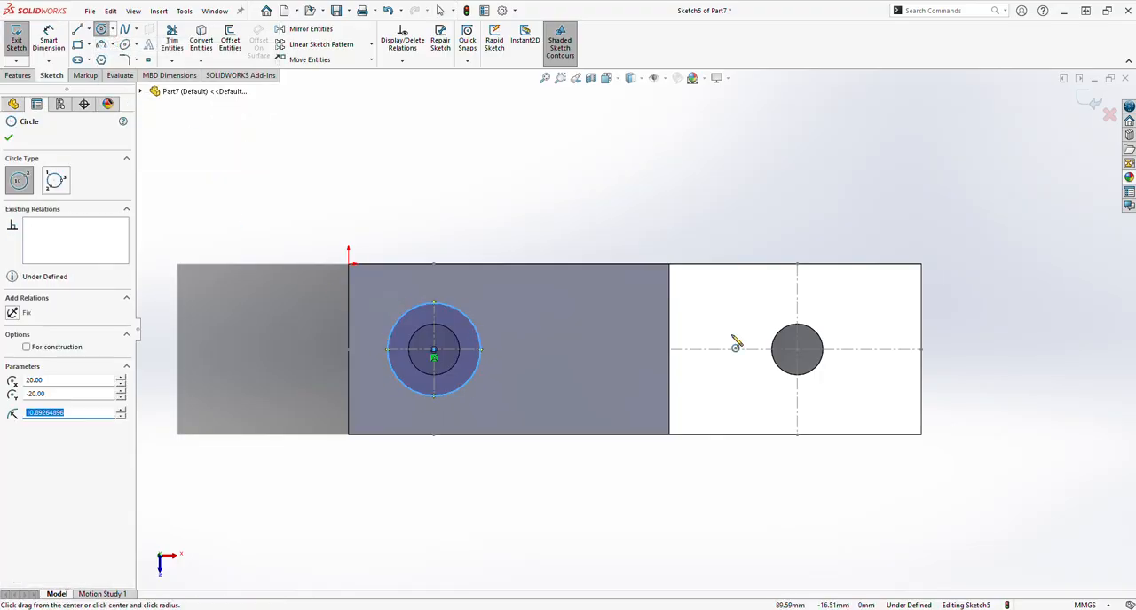
{"action": "left_click", "coordinate": [796, 348]}
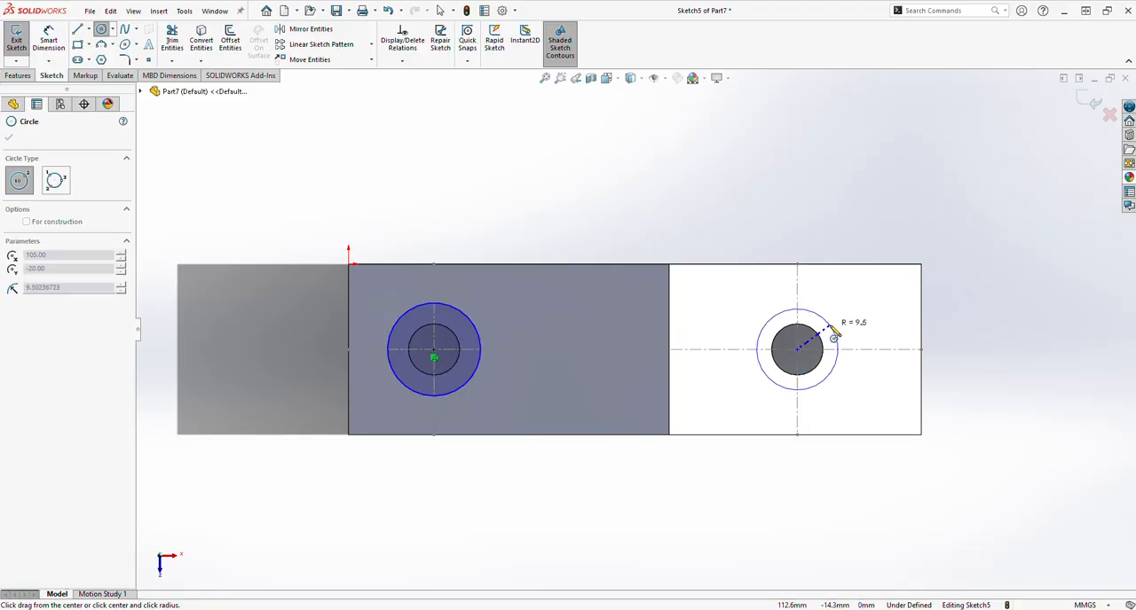
{"action": "left_click", "coordinate": [825, 377]}
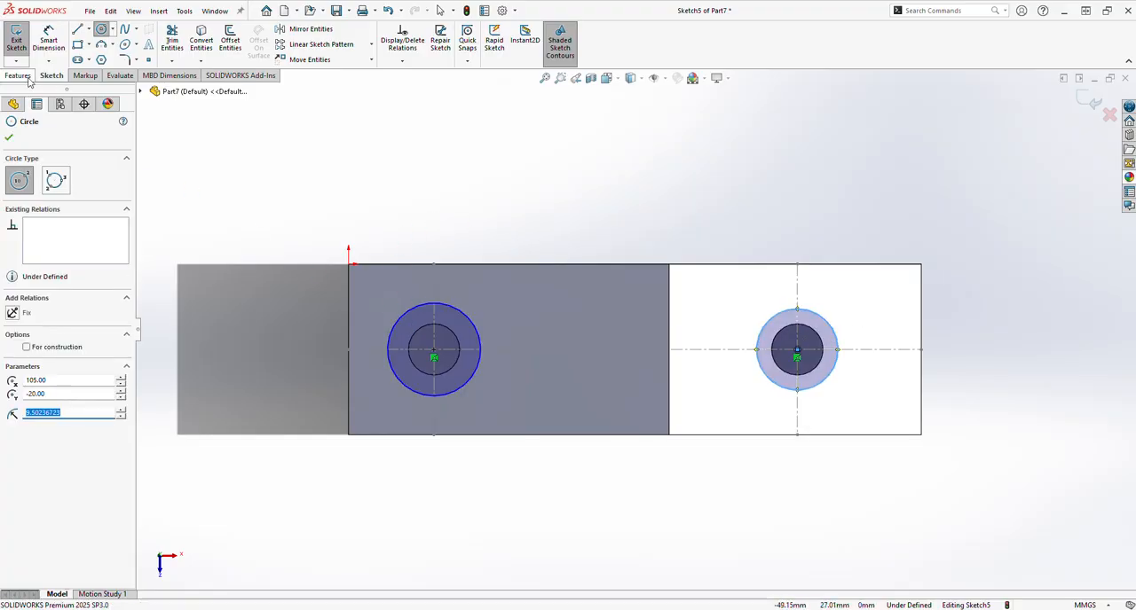
Step: Dimension both new circles with a diameter of 20 mm
{"action": "left_click", "coordinate": [49, 40]}
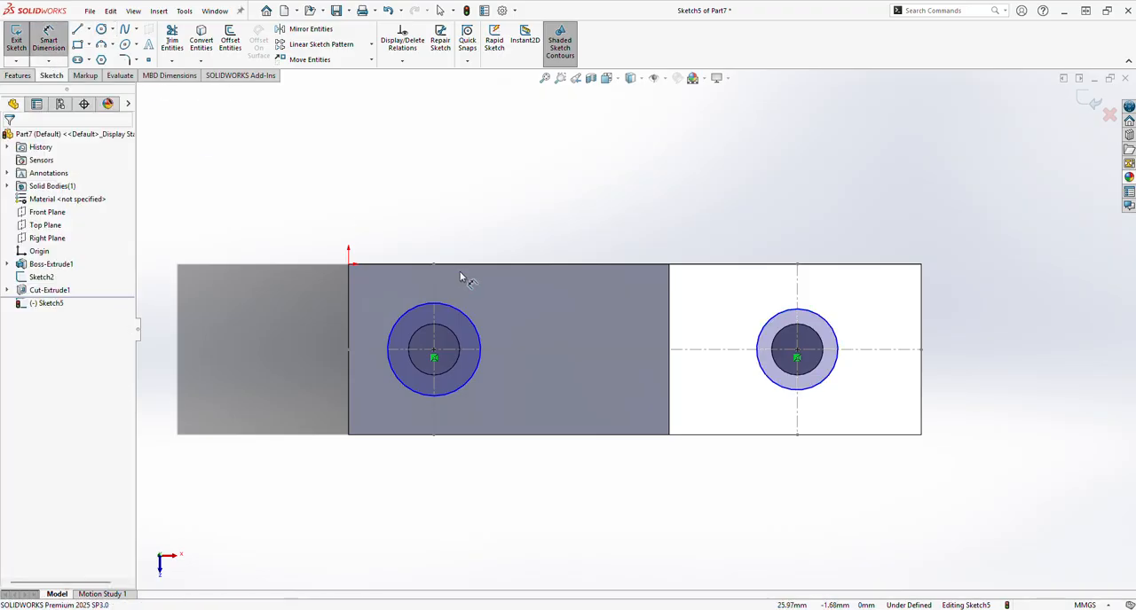
{"action": "left_click", "coordinate": [475, 323]}
{"action": "left_click", "coordinate": [537, 232]}
{"action": "type", "text": "20"}
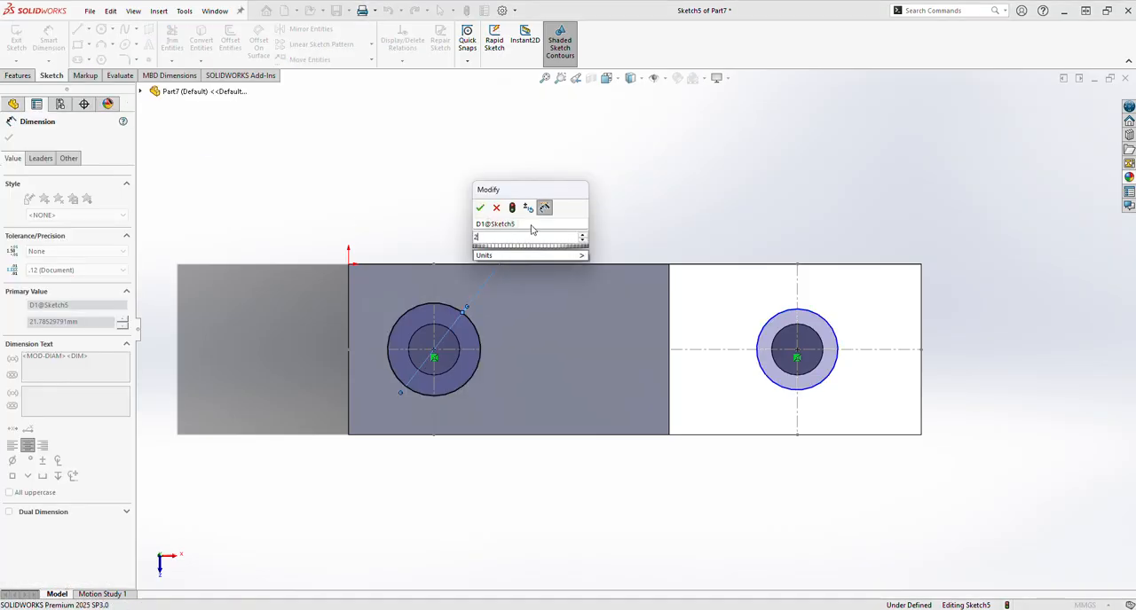
{"action": "key", "text": "Return"}
{"action": "left_click", "coordinate": [837, 337]}
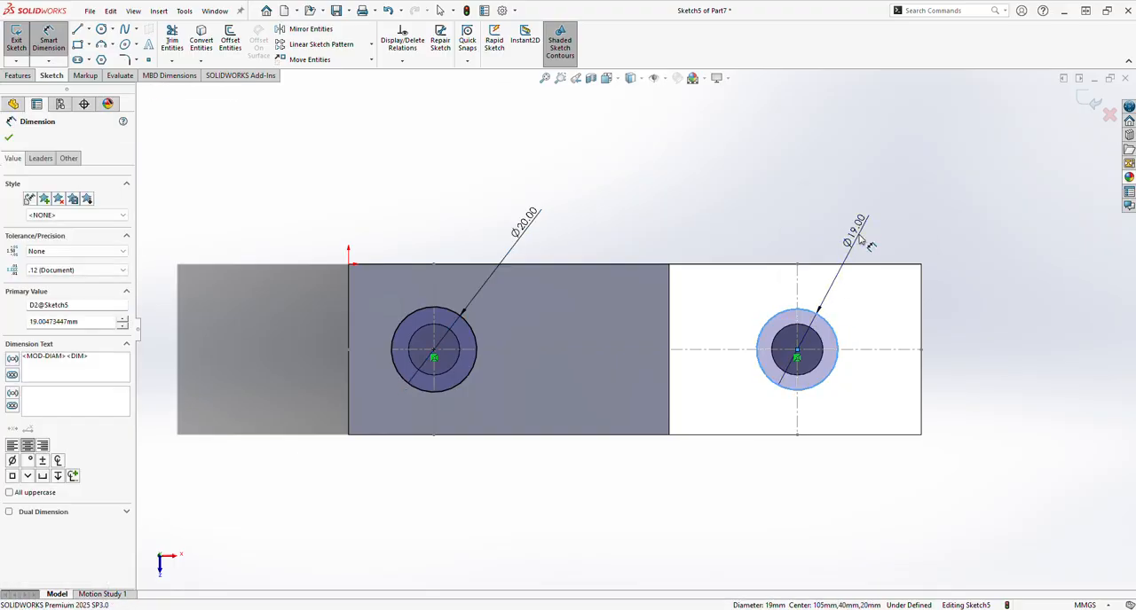
{"action": "left_click", "coordinate": [859, 245]}
{"action": "type", "text": "20"}
{"action": "key", "text": "Return"}
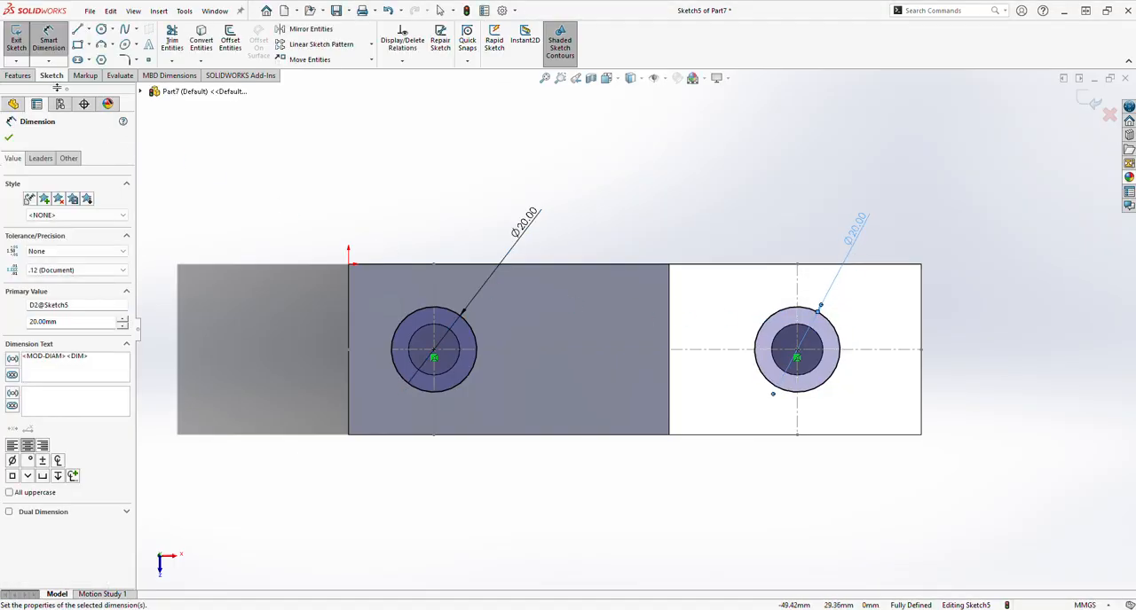
Step: Cut-extrude both 20 mm circles as a Blind cut with a depth of 28 mm and hide the reference sketch (Sketch2)
{"action": "left_click", "coordinate": [17, 75]}
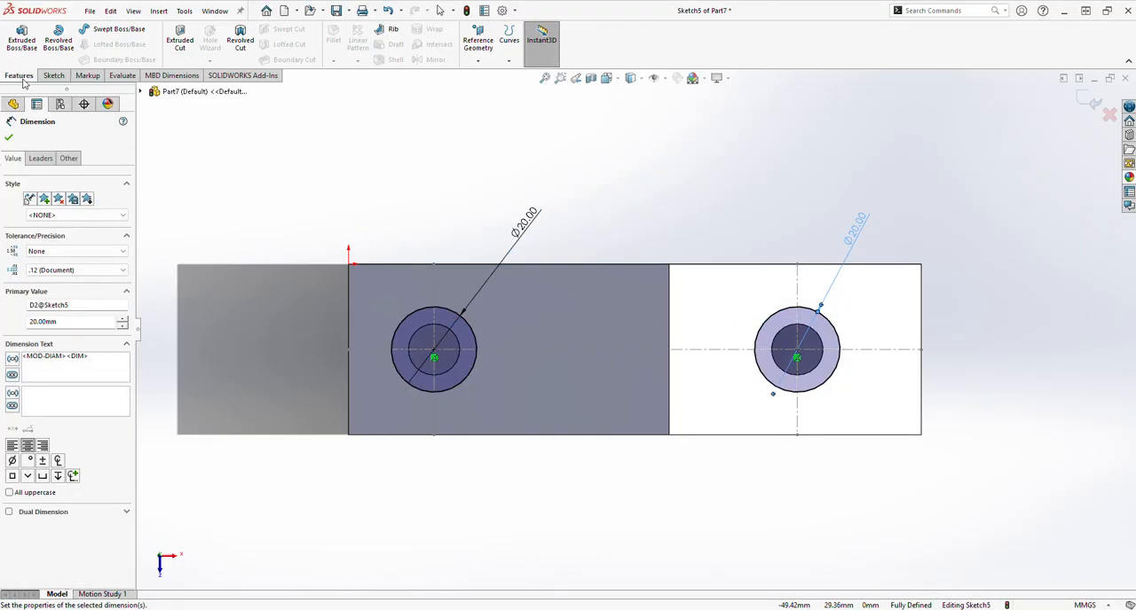
{"action": "left_click", "coordinate": [179, 42]}
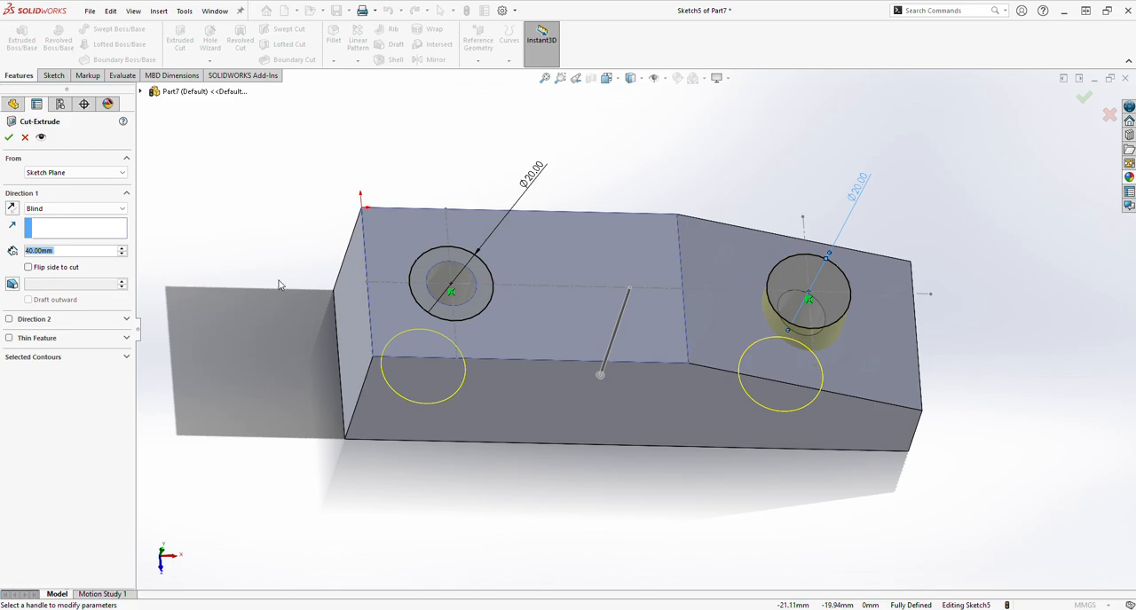
{"action": "type", "text": "28"}
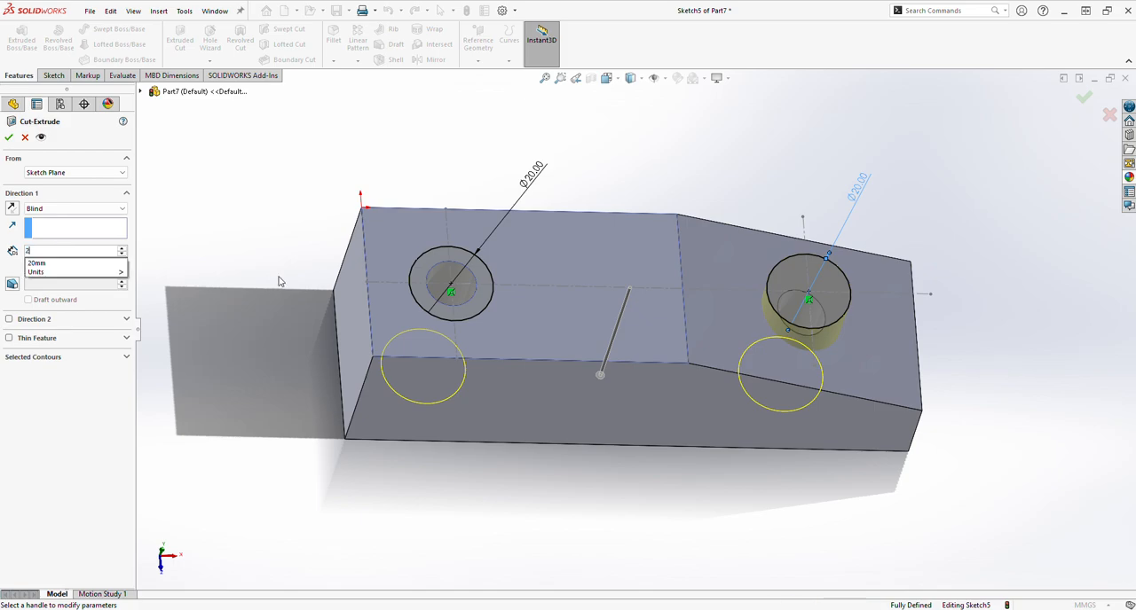
{"action": "key", "text": "Return"}
{"action": "key", "text": "Return"}
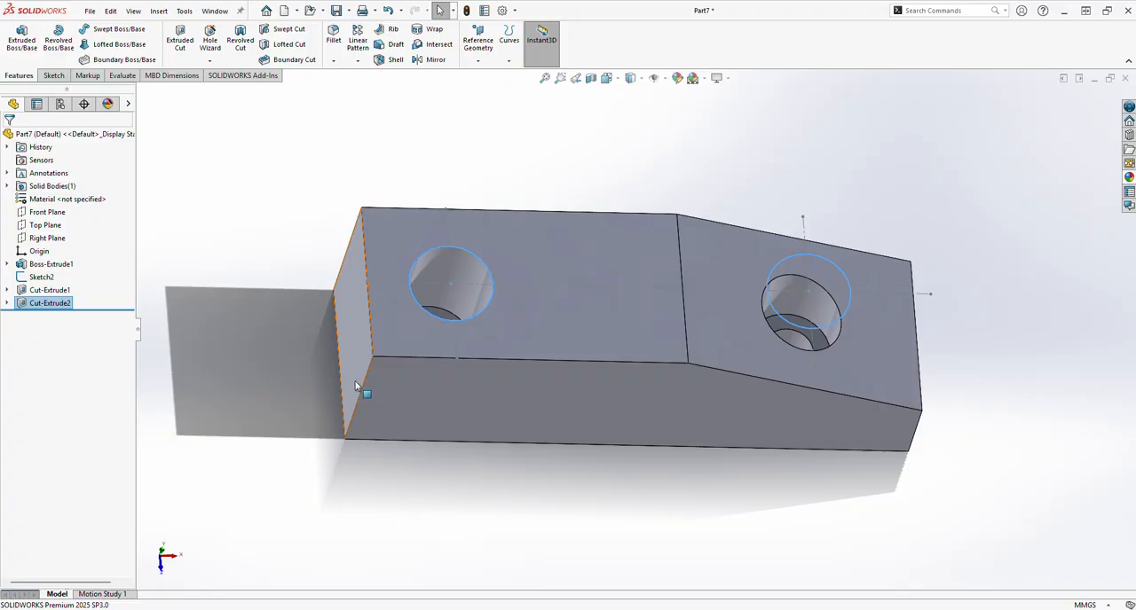
{"action": "mouse_move", "coordinate": [311, 373]}
{"action": "middle_mouse_down"}
{"action": "mouse_move", "coordinate": [253, 355]}
{"action": "mouse_move", "coordinate": [254, 329]}
{"action": "mouse_move", "coordinate": [225, 477]}
{"action": "mouse_move", "coordinate": [264, 360]}
{"action": "mouse_move", "coordinate": [336, 315]}
{"action": "middle_mouse_up"}
{"action": "left_click", "coordinate": [42, 277]}
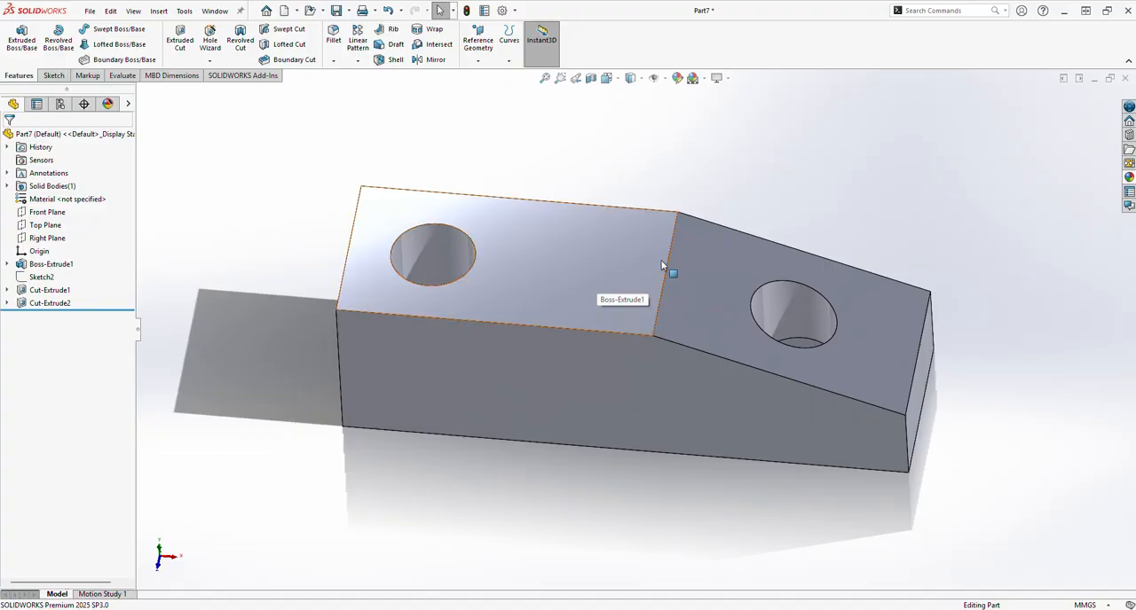
Step: Fillet the edge between the flat top face and the sloped face with a 20 mm radius
{"action": "left_click", "coordinate": [337, 49]}
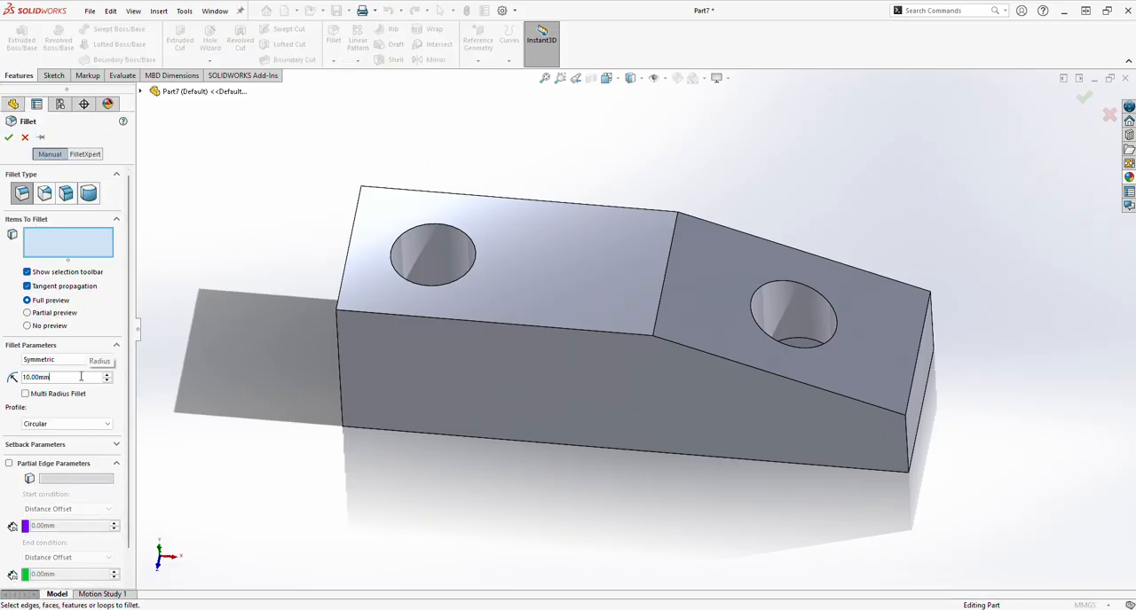
{"action": "type", "text": "20"}
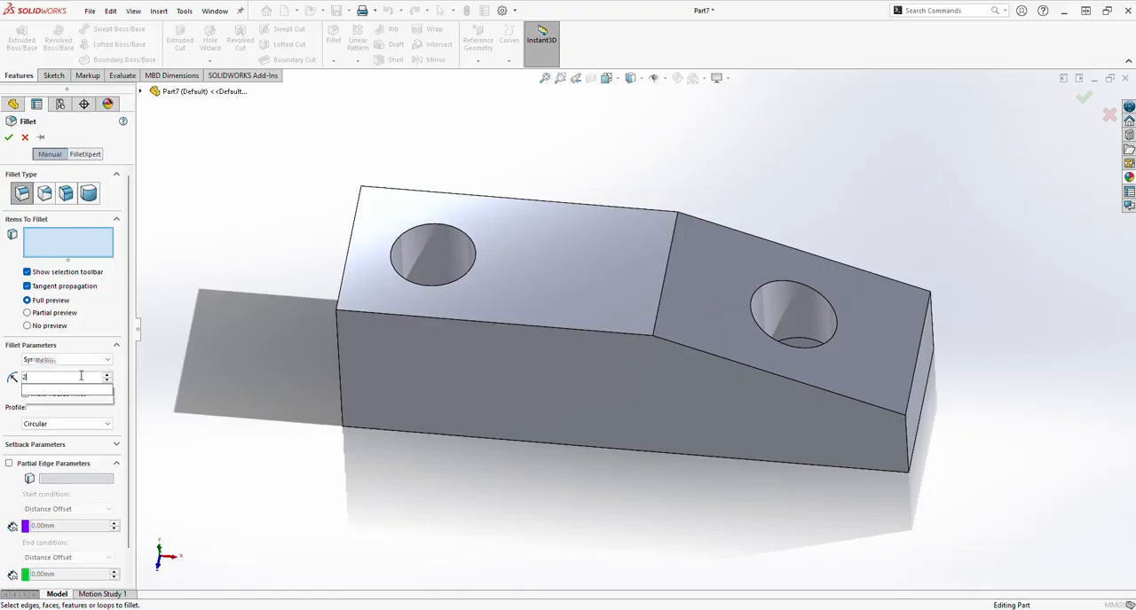
{"action": "key", "text": "Return"}
{"action": "left_click", "coordinate": [660, 317]}
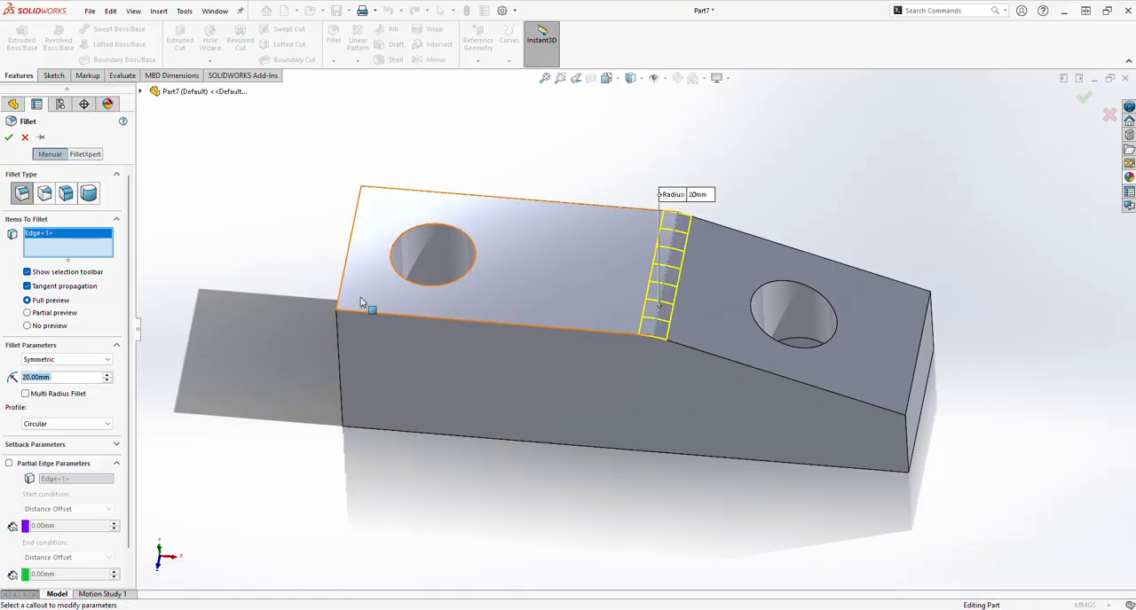
{"action": "key", "text": "Return"}
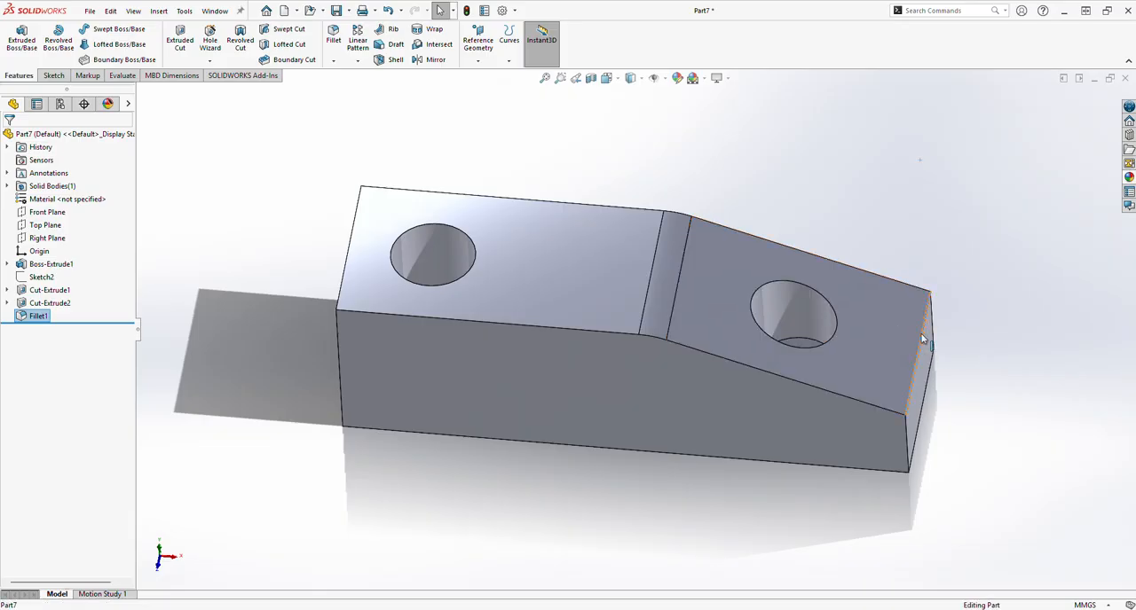
Step: Fillet the edge at the low end of the sloped face with a 4 mm radius
{"action": "left_click", "coordinate": [733, 328]}
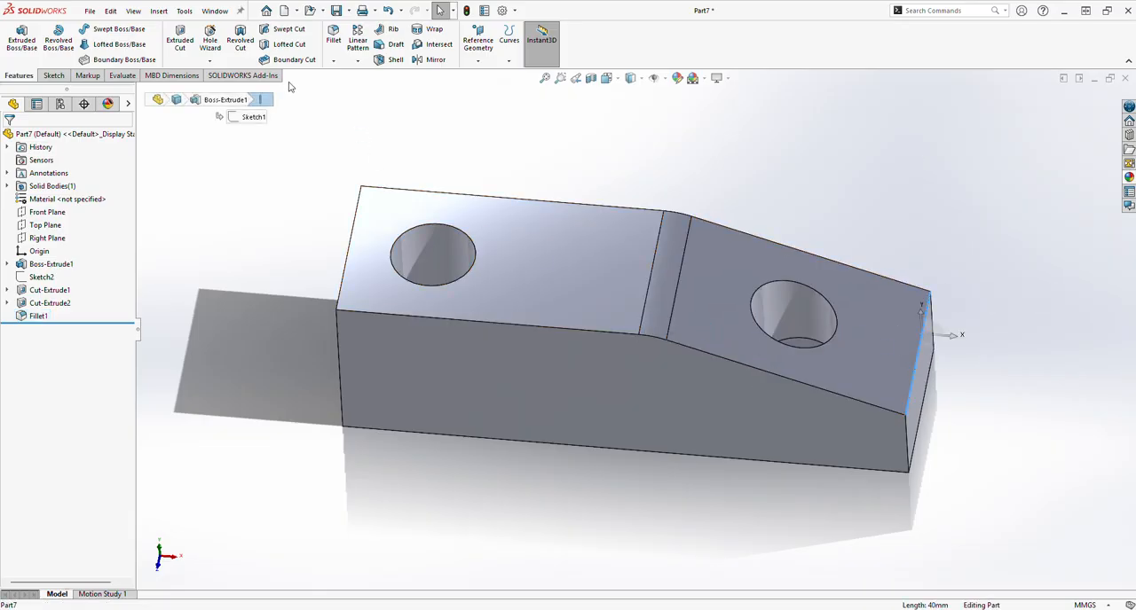
{"action": "left_click", "coordinate": [333, 37]}
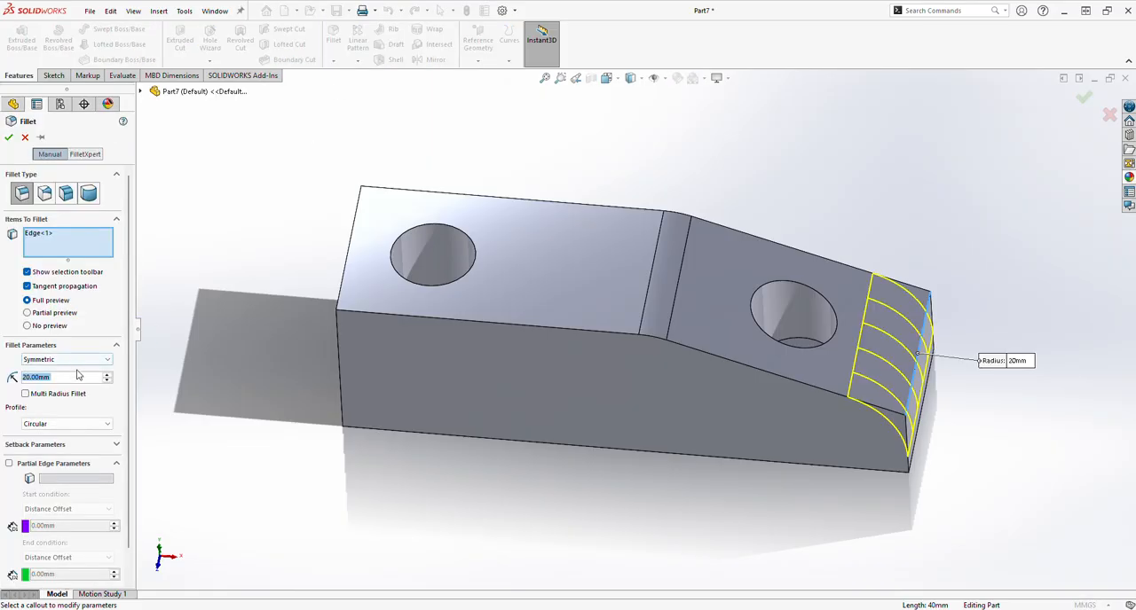
{"action": "type", "text": "4"}
{"action": "key", "text": "Return"}
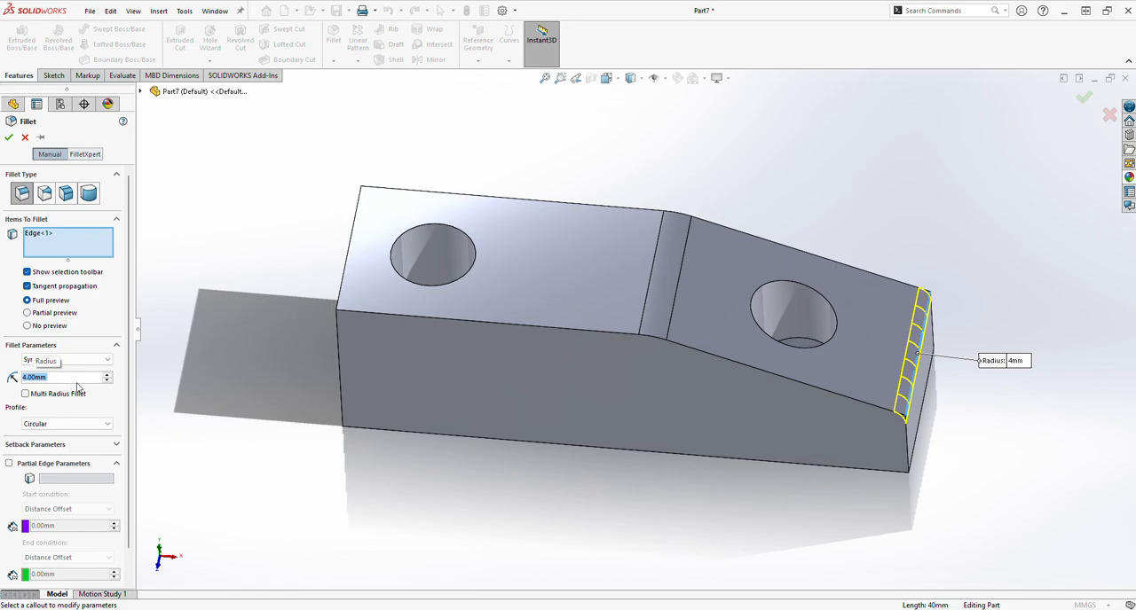
{"action": "middle_click_drag", "start_coordinate": [556, 505], "coordinate": [651, 463]}
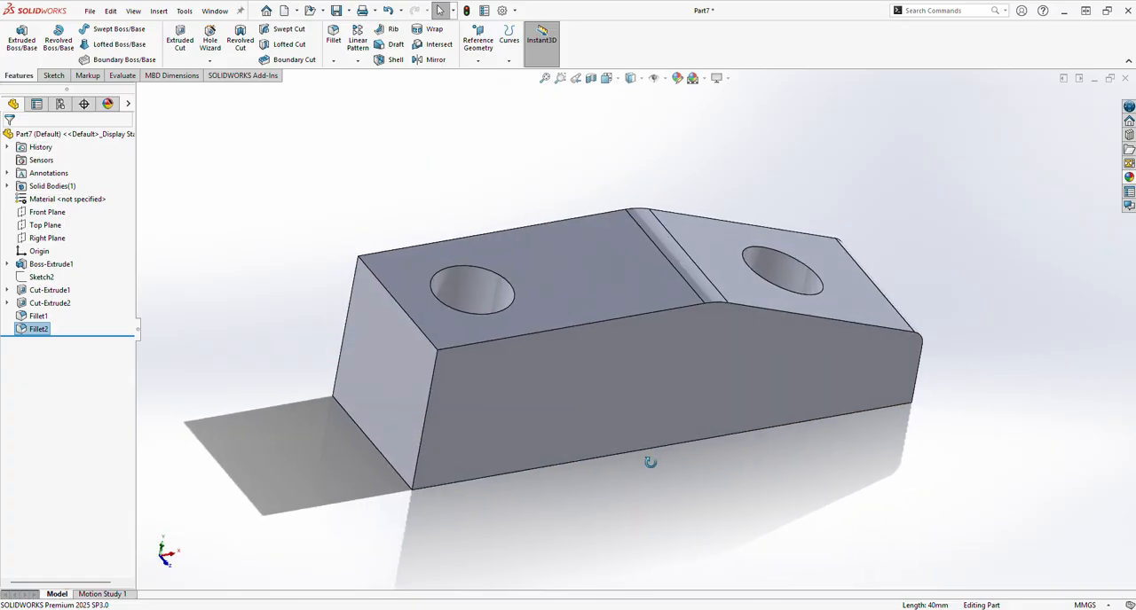
Step: Apply a yellow appearance (RGB 255, 255, 0) to the two fillets only, leaving the block body out of the selection
{"action": "left_click", "coordinate": [675, 80]}
{"action": "left_click", "coordinate": [59, 387]}
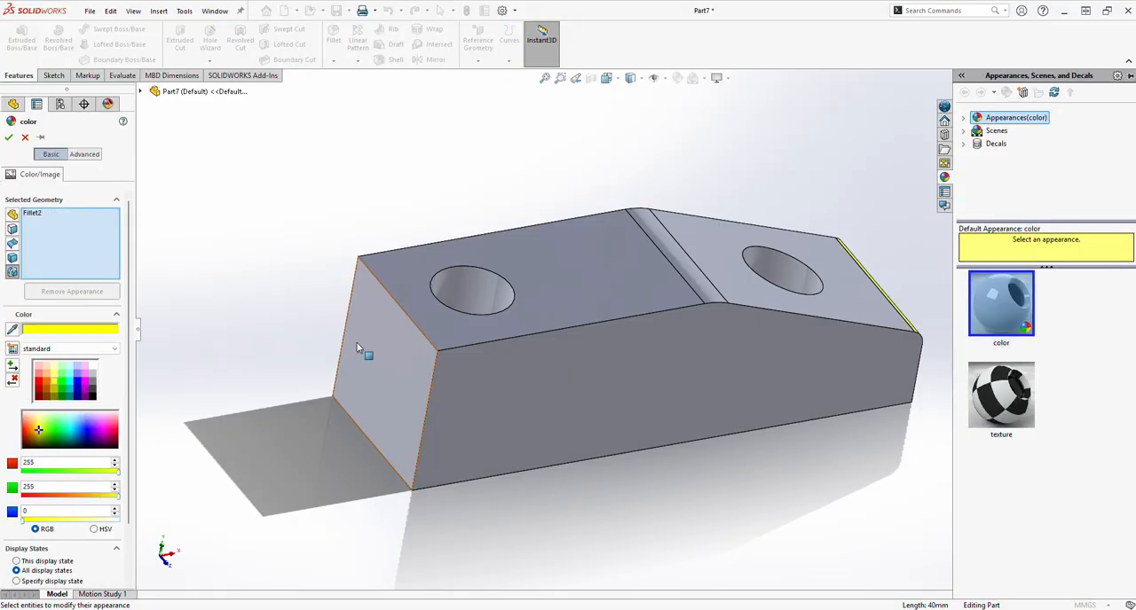
{"action": "left_click", "coordinate": [559, 314]}
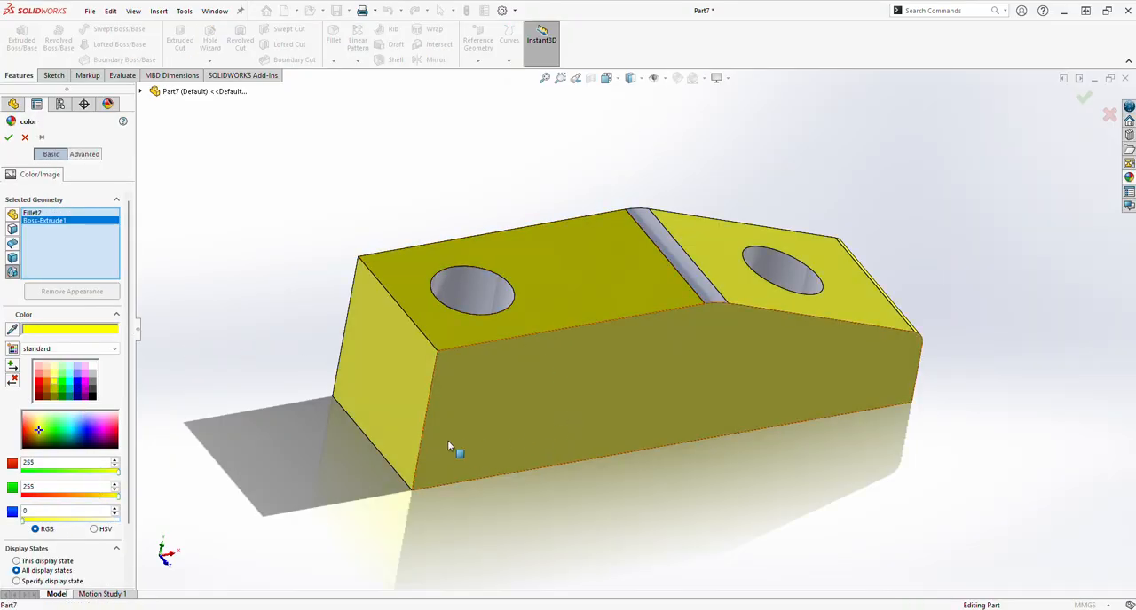
{"action": "left_click", "coordinate": [471, 442]}
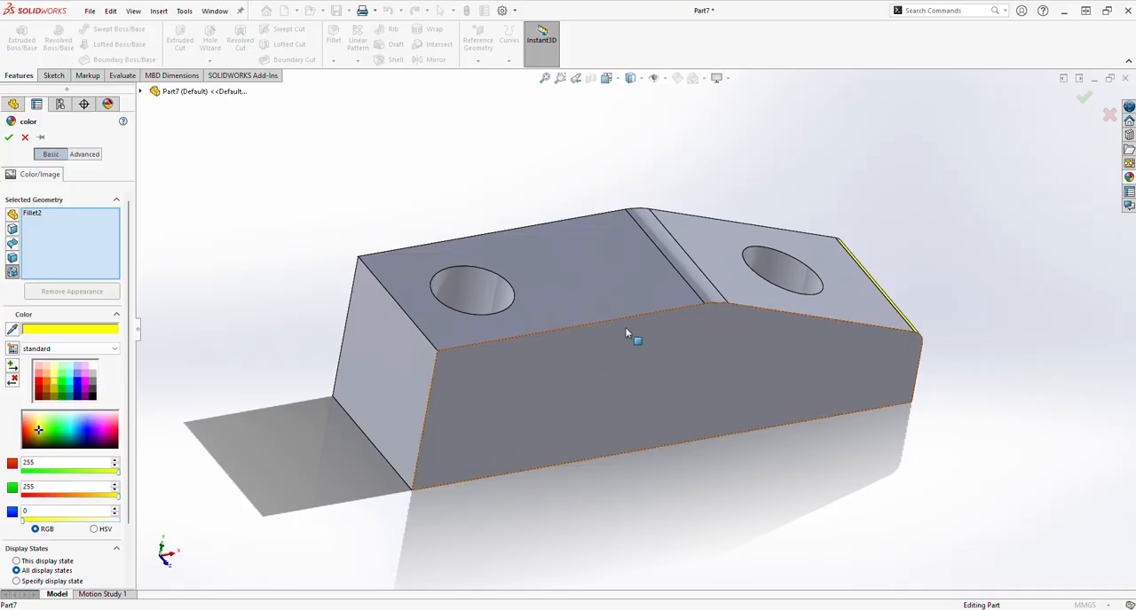
{"action": "left_click", "coordinate": [690, 279]}
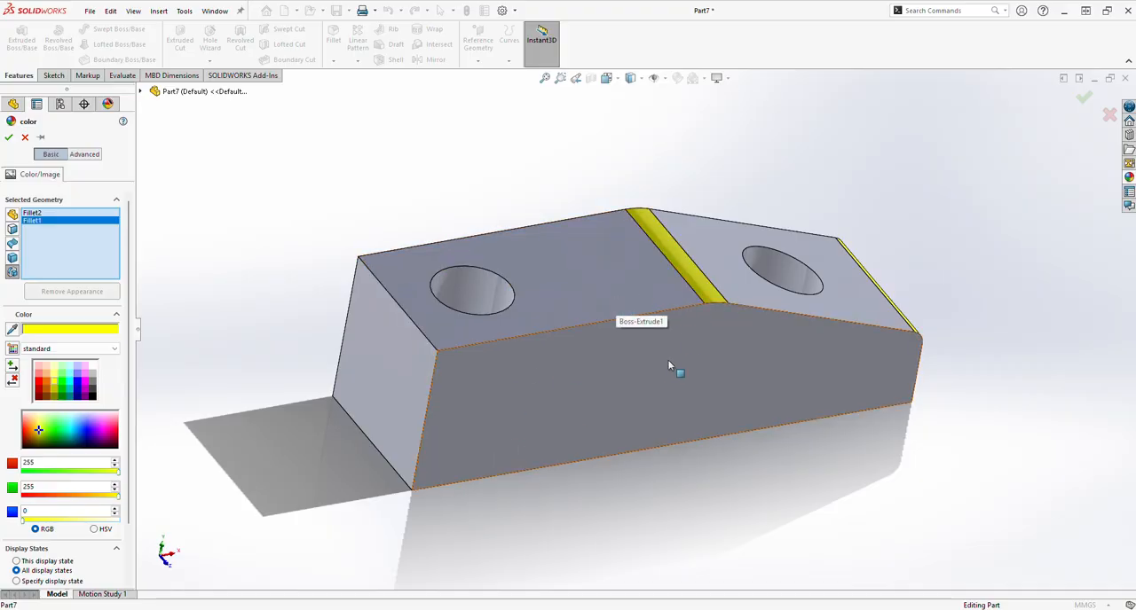
{"action": "left_click", "coordinate": [533, 419]}
{"action": "middle_click_drag", "start_coordinate": [532, 419], "coordinate": [545, 358]}
{"action": "left_click", "coordinate": [555, 430]}
{"action": "left_click", "coordinate": [544, 360]}
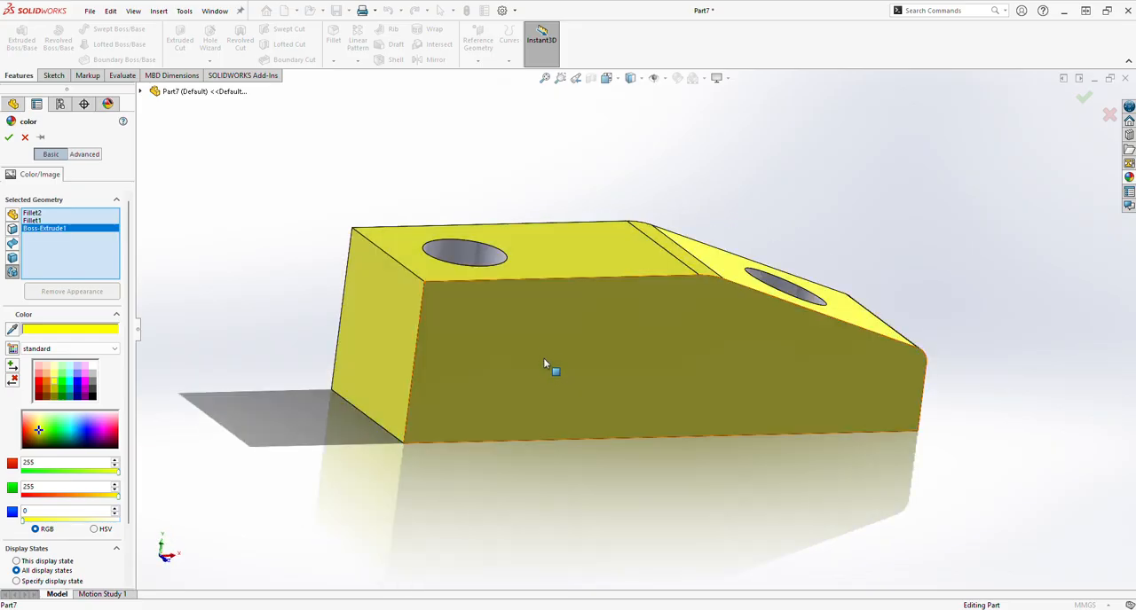
{"action": "left_click", "coordinate": [544, 361]}
{"action": "middle_click_drag", "start_coordinate": [637, 372], "coordinate": [594, 387]}
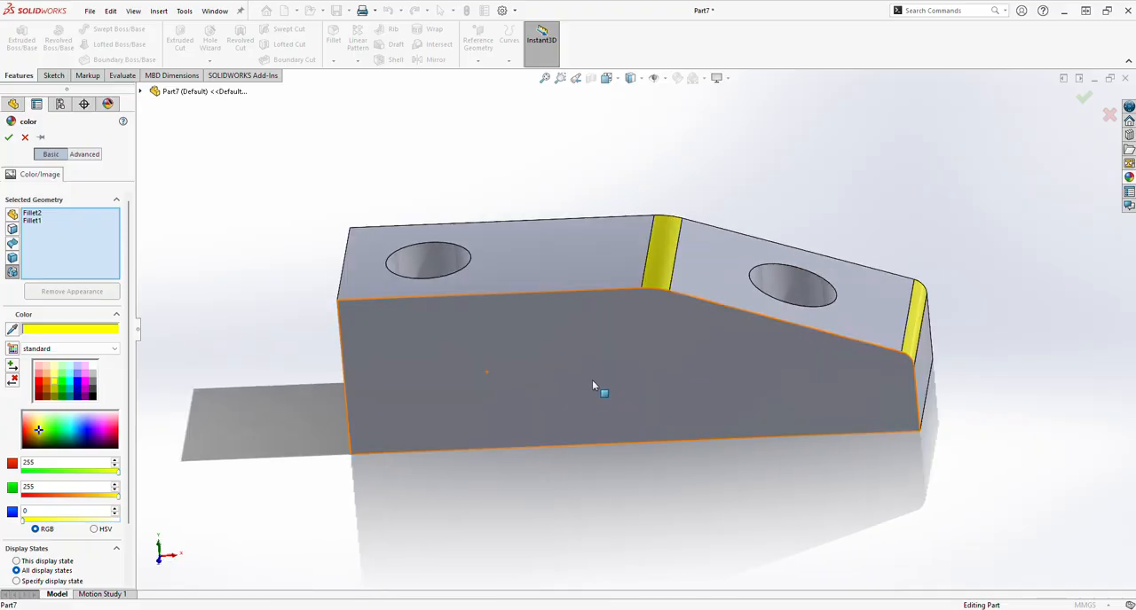
{"action": "left_click", "coordinate": [8, 138]}
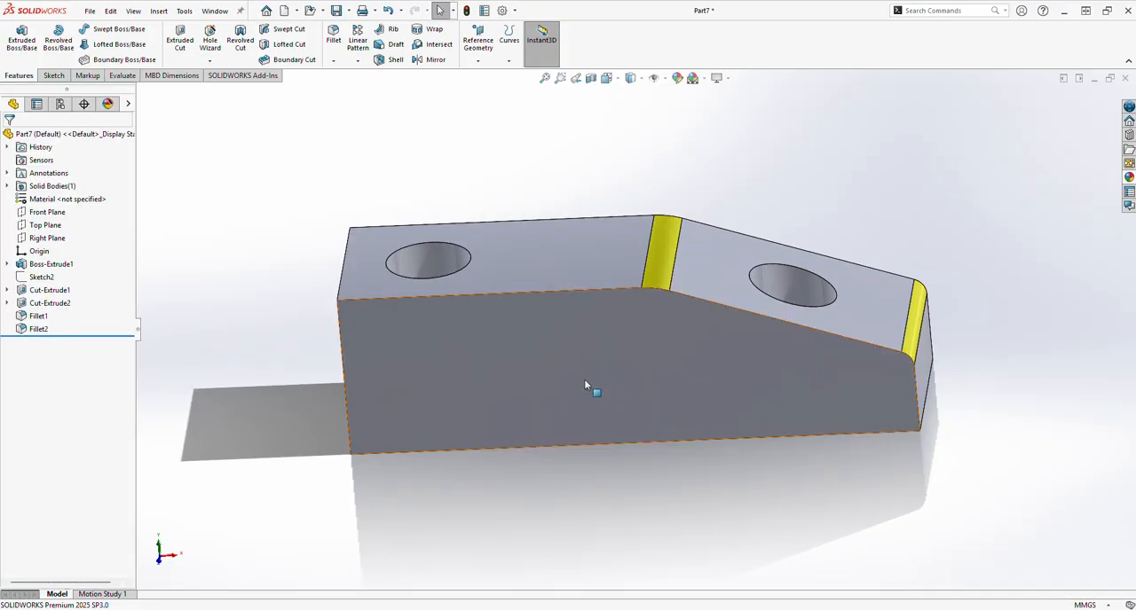
Step: Colour both long side faces and the tall end face of the block light blue (RGB 39, 215, 255)
{"action": "left_click", "coordinate": [584, 379]}
{"action": "left_click", "coordinate": [677, 78]}
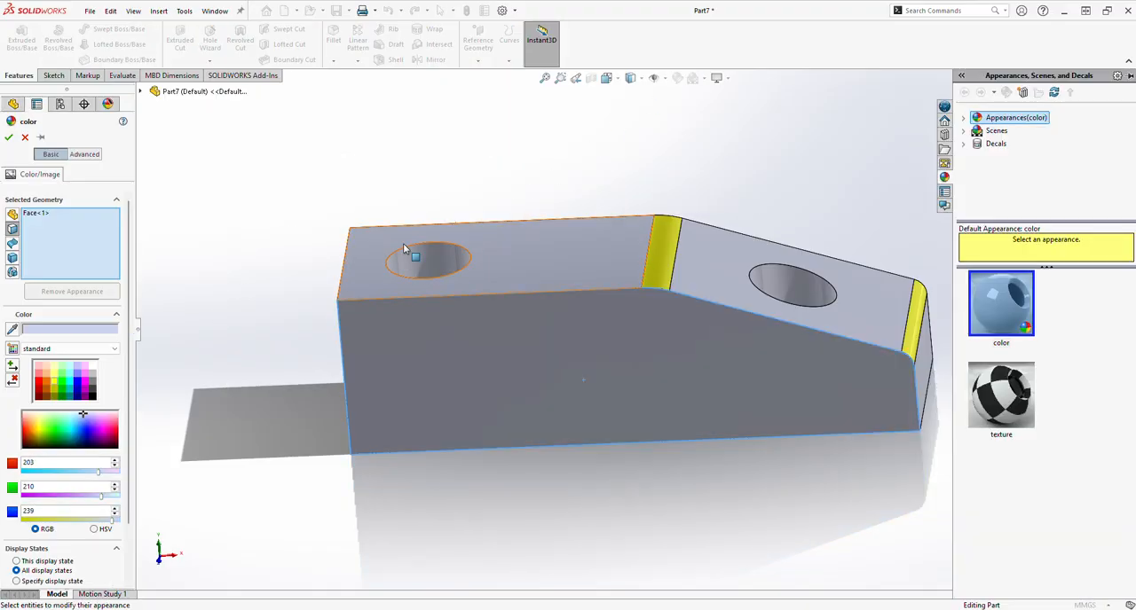
{"action": "left_click", "coordinate": [65, 390]}
{"action": "middle_click_drag", "start_coordinate": [172, 393], "coordinate": [299, 400]}
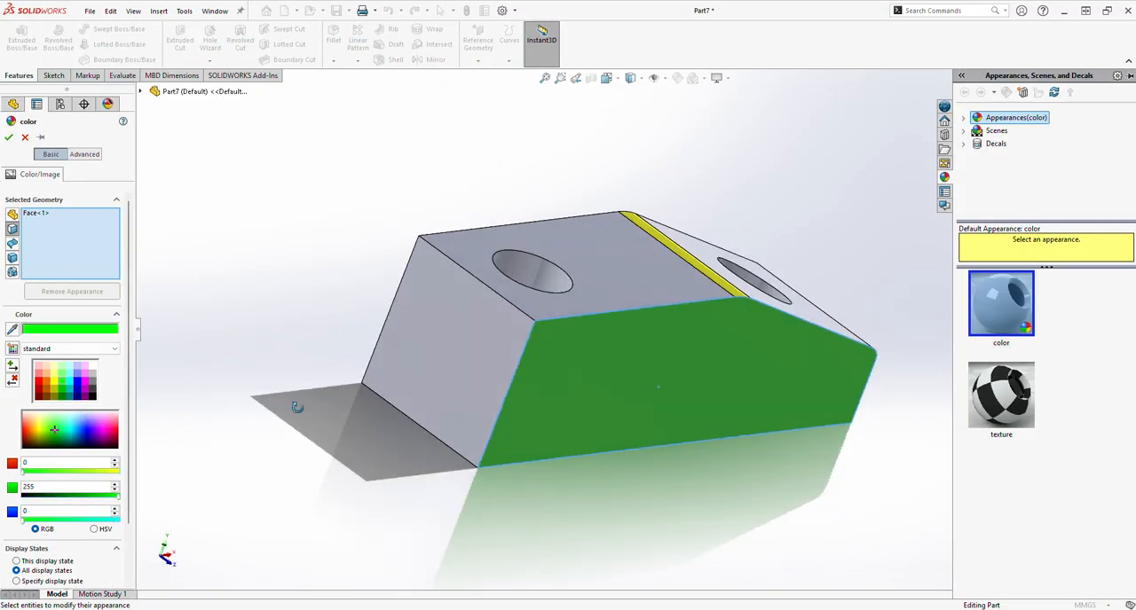
{"action": "left_click", "coordinate": [426, 360]}
{"action": "middle_click_drag", "start_coordinate": [425, 360], "coordinate": [533, 354]}
{"action": "left_click", "coordinate": [533, 354]}
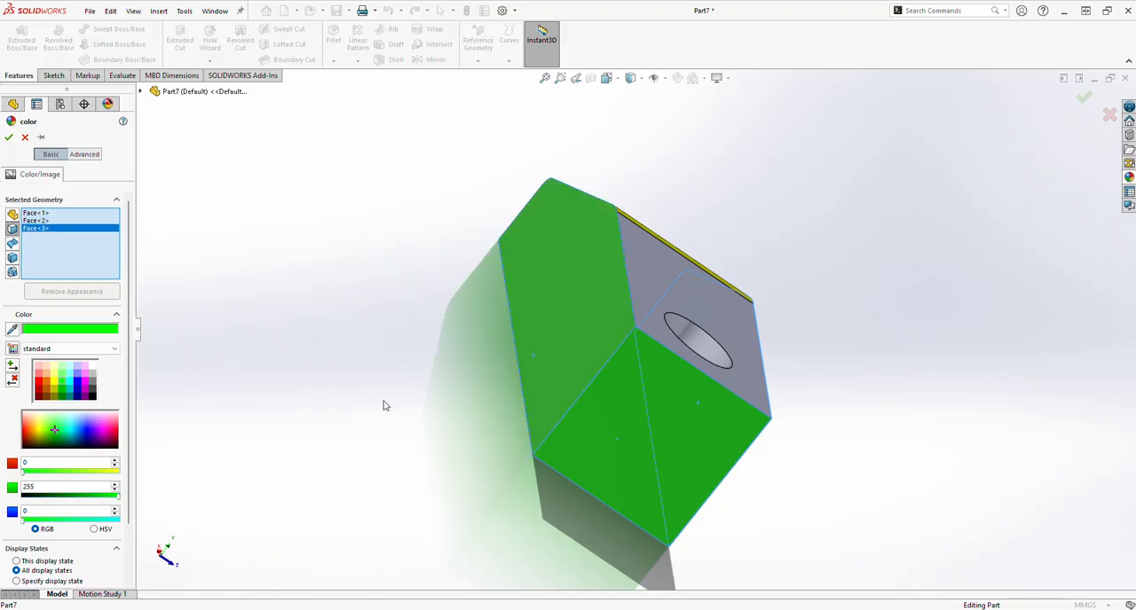
{"action": "left_click", "coordinate": [75, 428]}
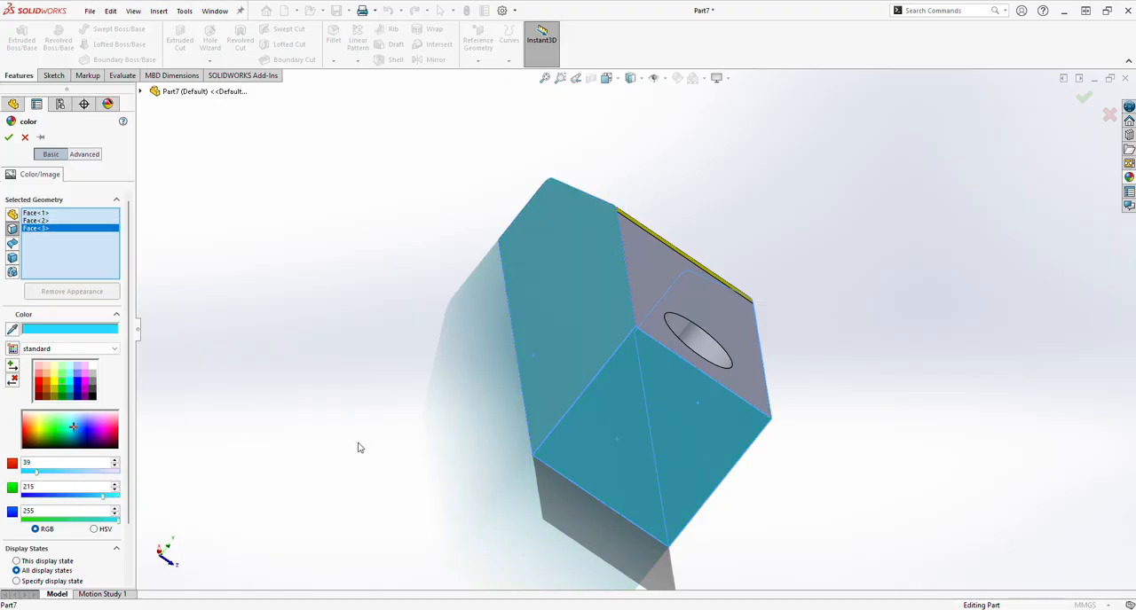
Step: Extend the light blue appearance to the sloped face, flat top face, bottom face and low end face, and apply it
{"action": "middle_click_drag", "start_coordinate": [359, 447], "coordinate": [626, 334]}
{"action": "left_click", "coordinate": [701, 278]}
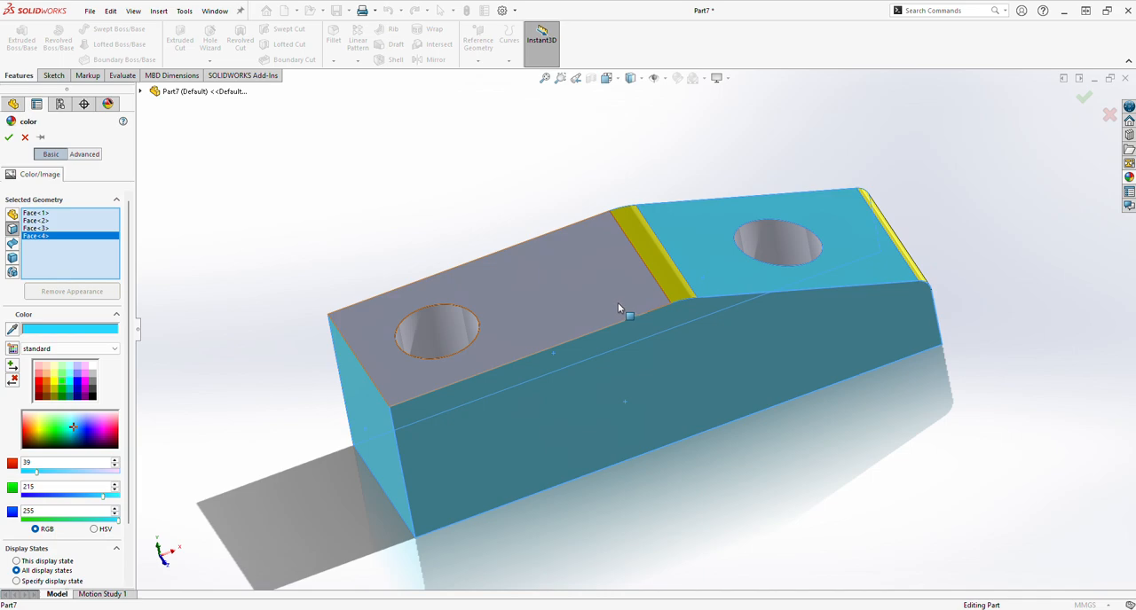
{"action": "left_click", "coordinate": [619, 308]}
{"action": "middle_click_drag", "start_coordinate": [639, 423], "coordinate": [642, 414]}
{"action": "left_click", "coordinate": [637, 421]}
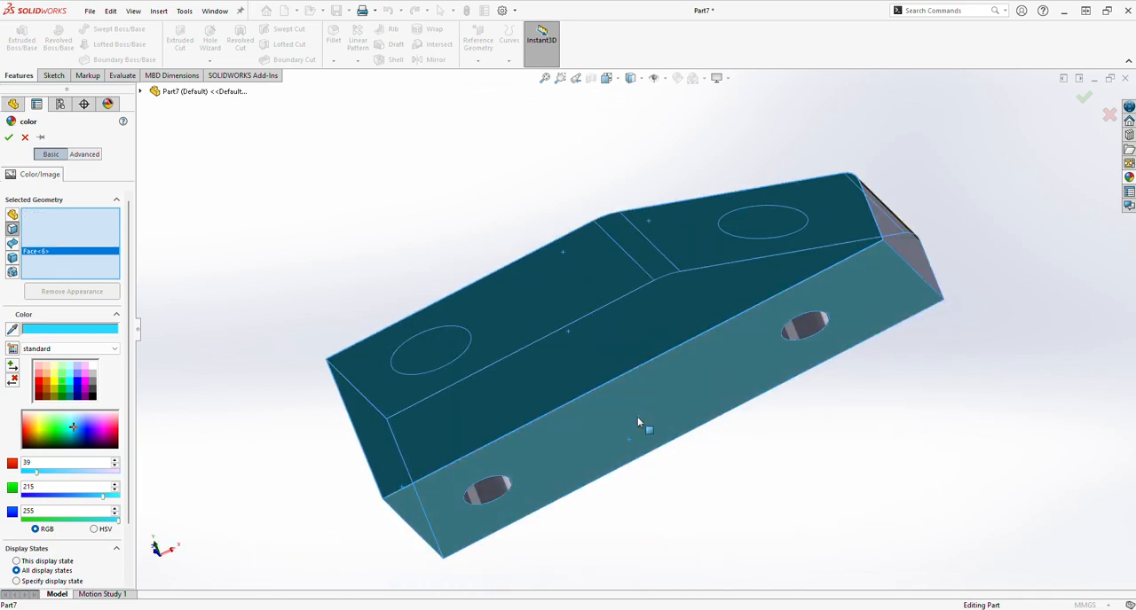
{"action": "left_click", "coordinate": [887, 260]}
{"action": "middle_click_drag", "start_coordinate": [892, 263], "coordinate": [589, 388]}
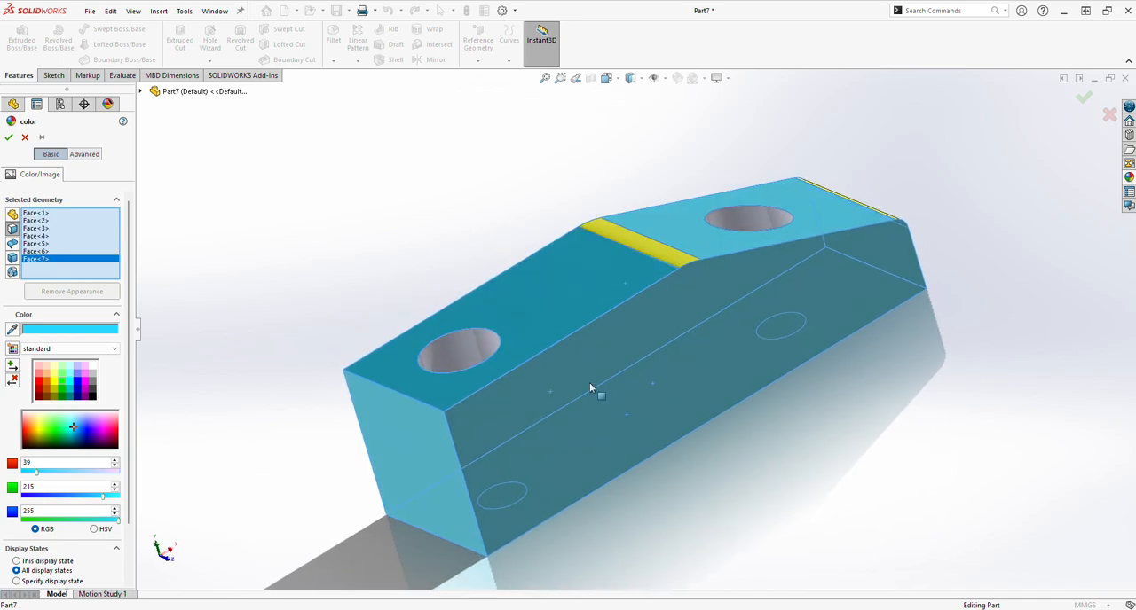
{"action": "left_click", "coordinate": [9, 137]}
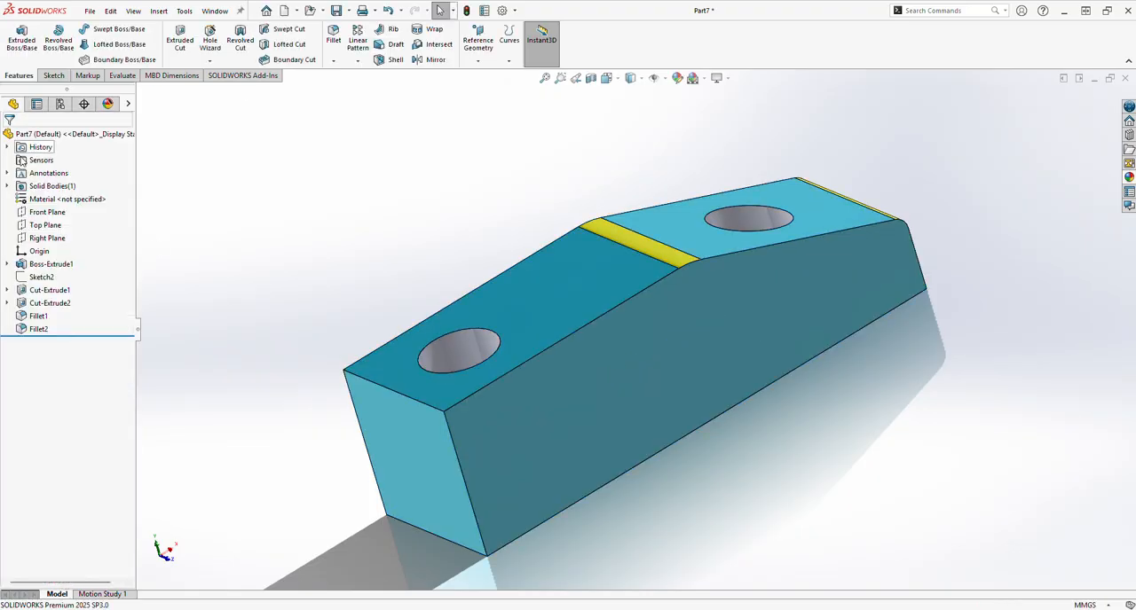
Step: Apply a light red appearance (RGB 255, 128, 128) to the cylindrical walls of both 20 mm counterbores
{"action": "left_click", "coordinate": [457, 350]}
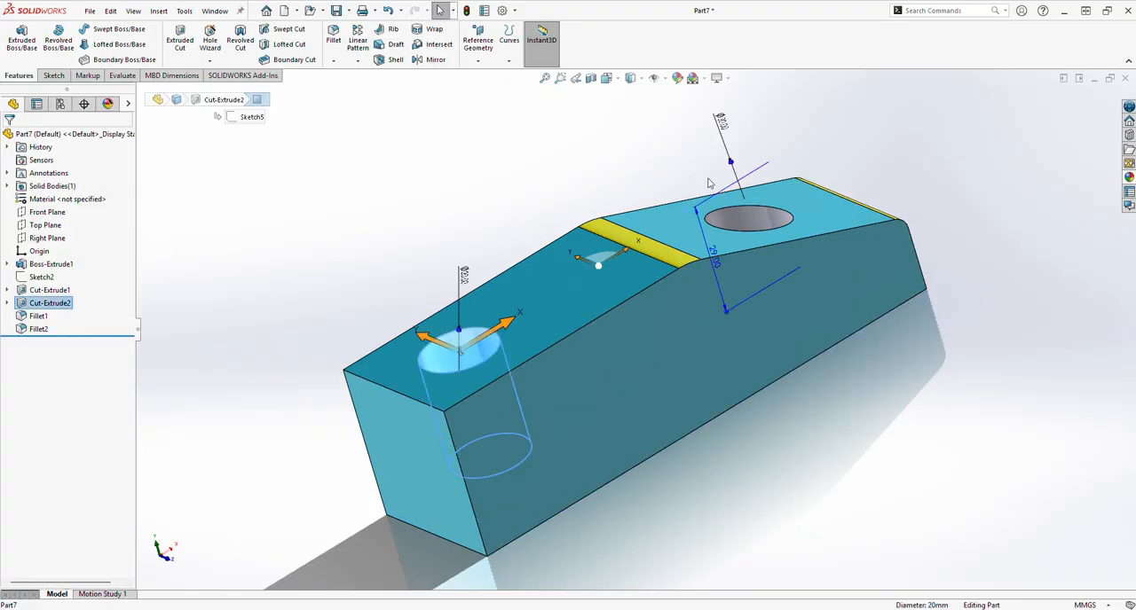
{"action": "left_click", "coordinate": [677, 78]}
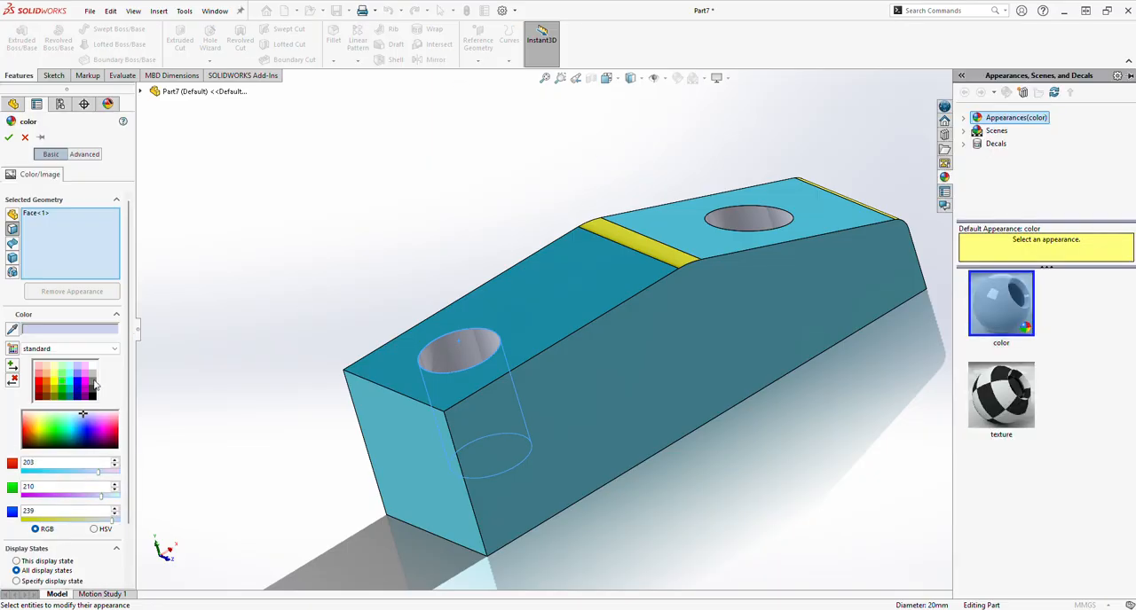
{"action": "left_click", "coordinate": [92, 375]}
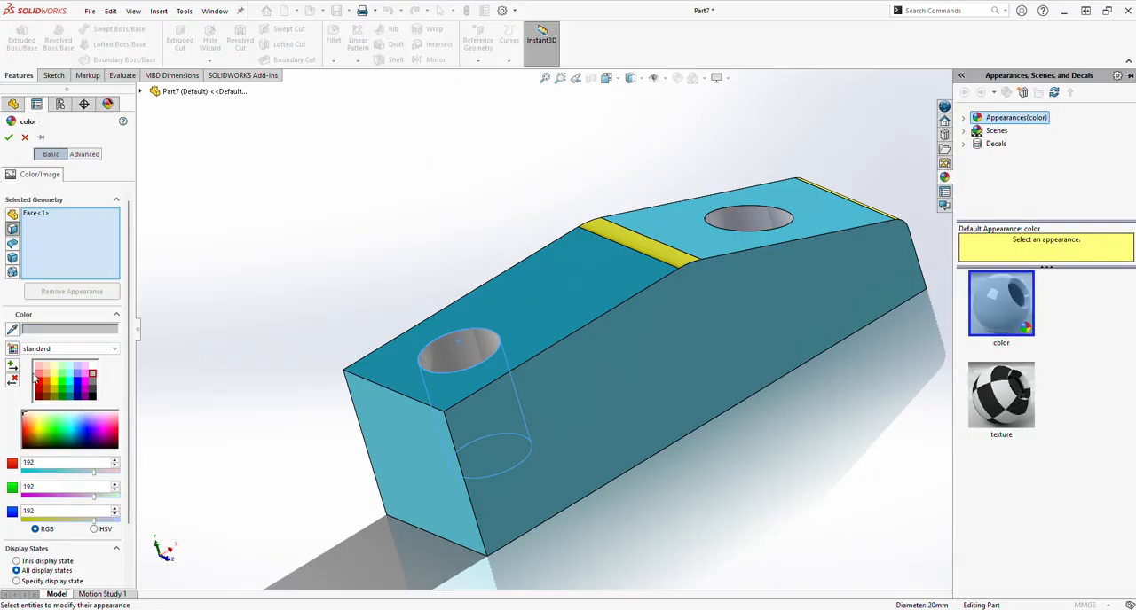
{"action": "left_click", "coordinate": [38, 373]}
{"action": "left_click", "coordinate": [745, 218]}
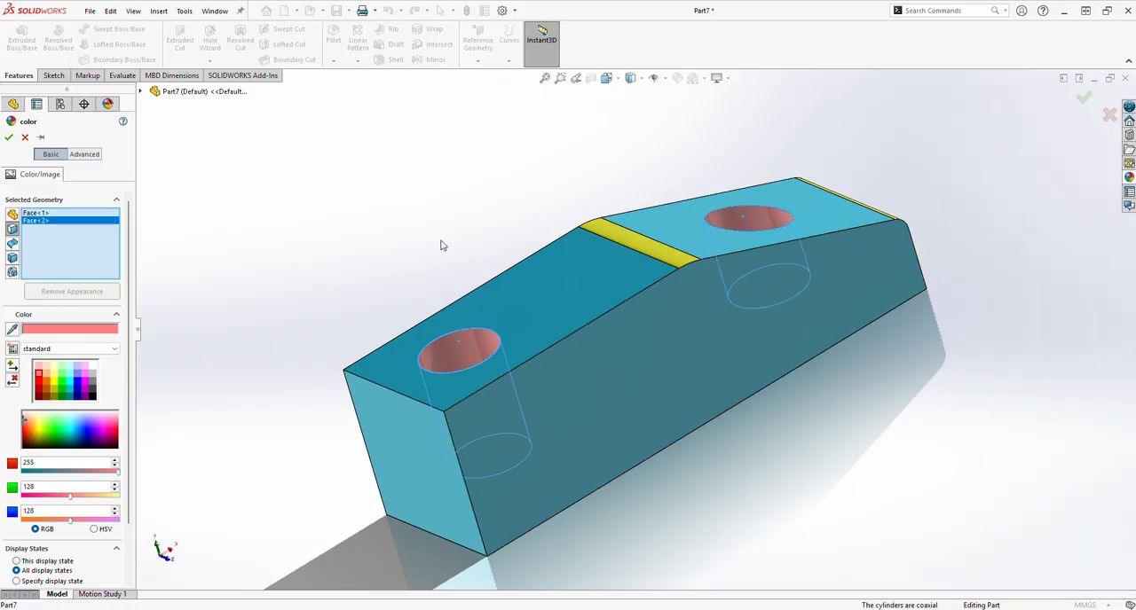
{"action": "left_click", "coordinate": [8, 138]}
{"action": "middle_click_drag", "start_coordinate": [436, 411], "coordinate": [536, 263]}
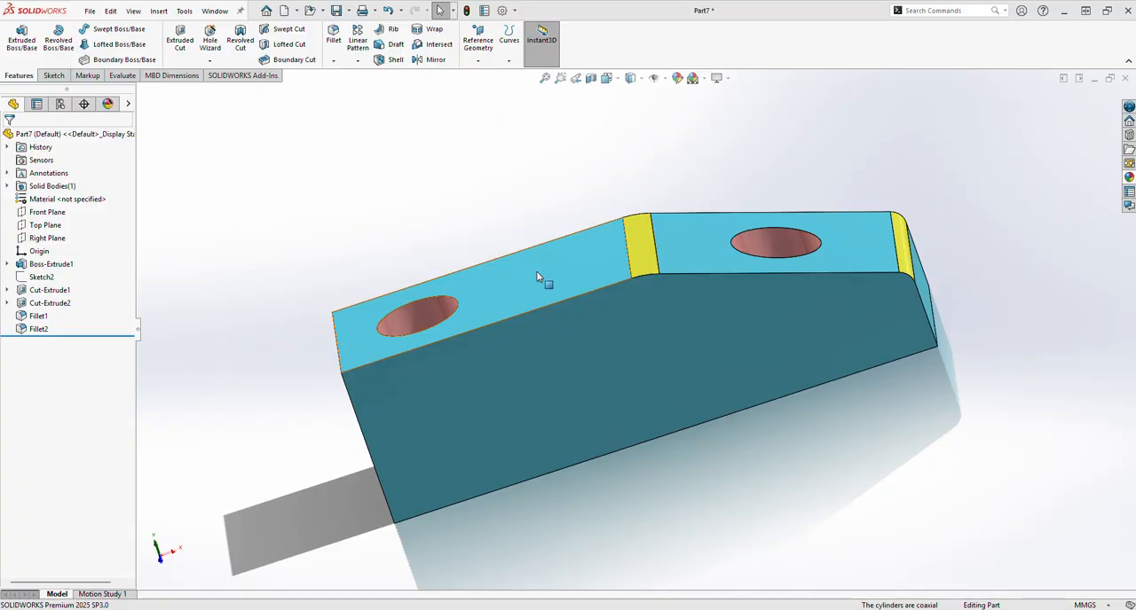